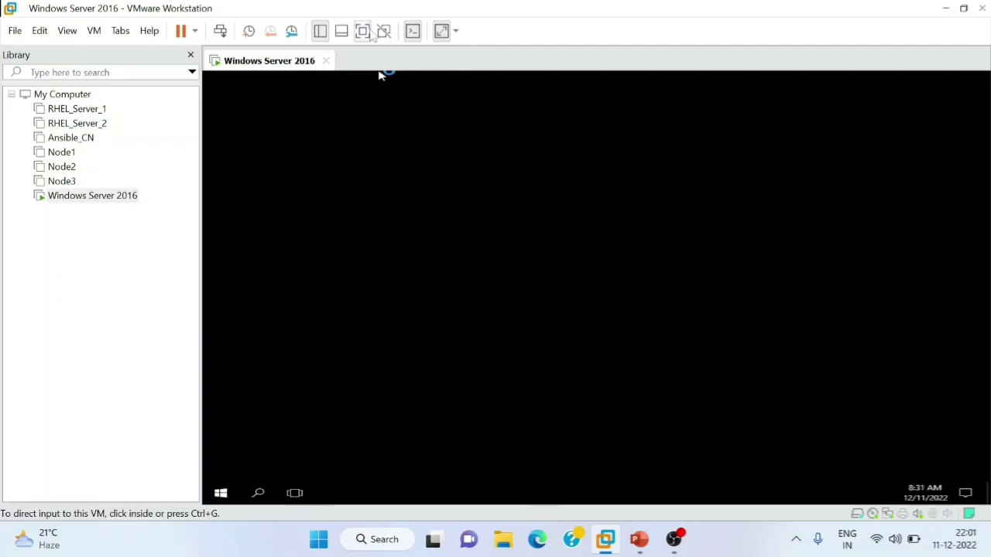
- Direct keyboard and mouse input into the running Windows Server 2016 VM console
left_click(362, 31)
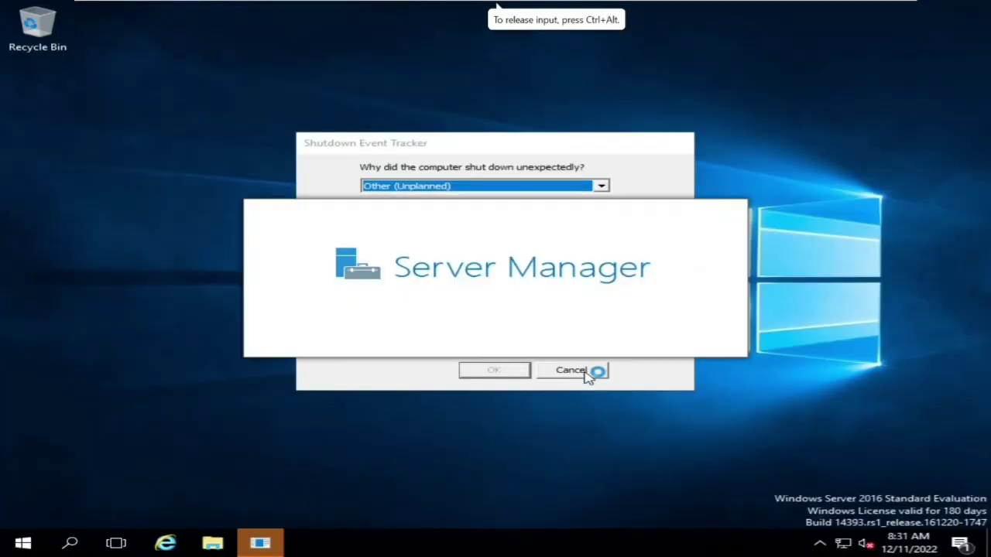
- Cancel the Shutdown Event Tracker and acknowledge the inventory-collection notice on the Dashboard
left_click(590, 371)
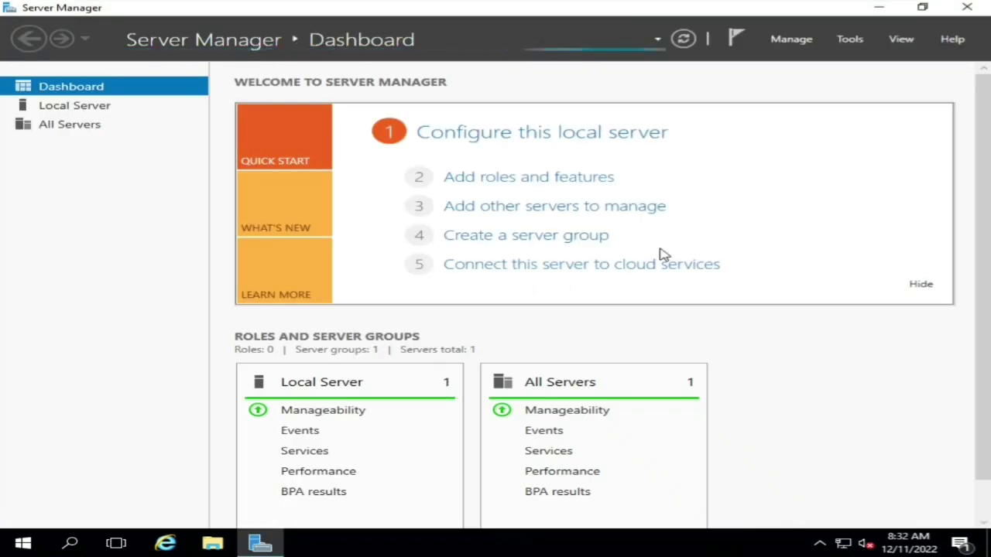
left_click(512, 178)
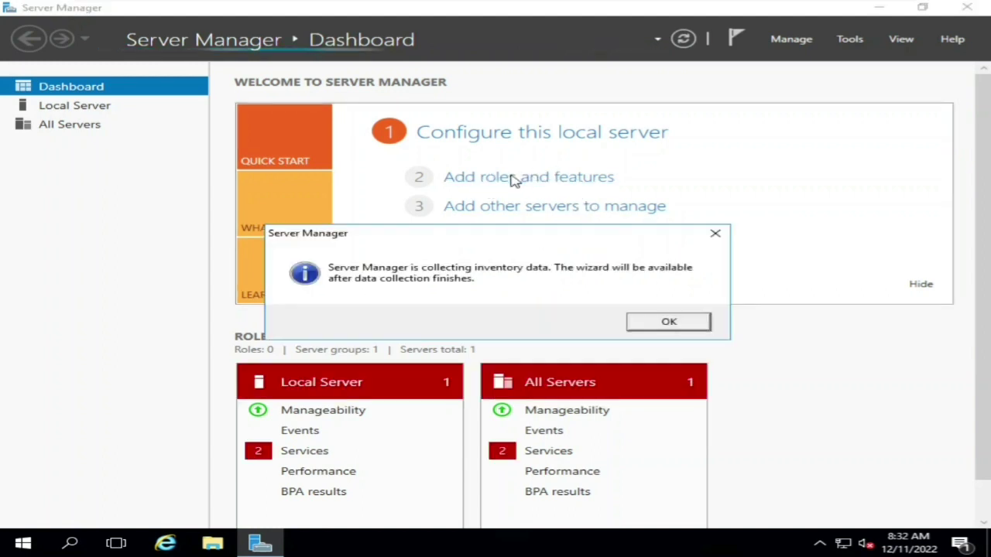
left_click(655, 324)
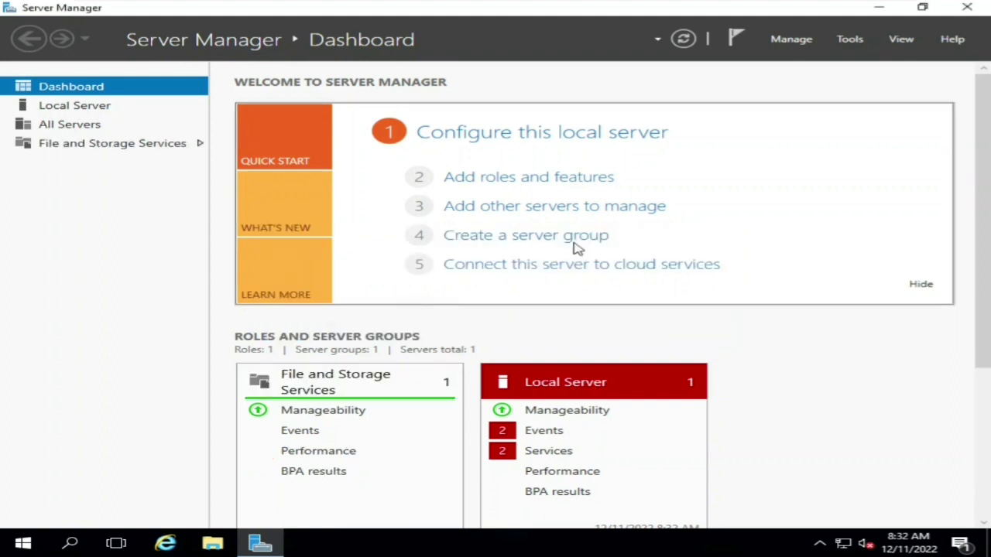
- Start a role-based Add Roles and Features installation targeting server AMARDC01
left_click(499, 178)
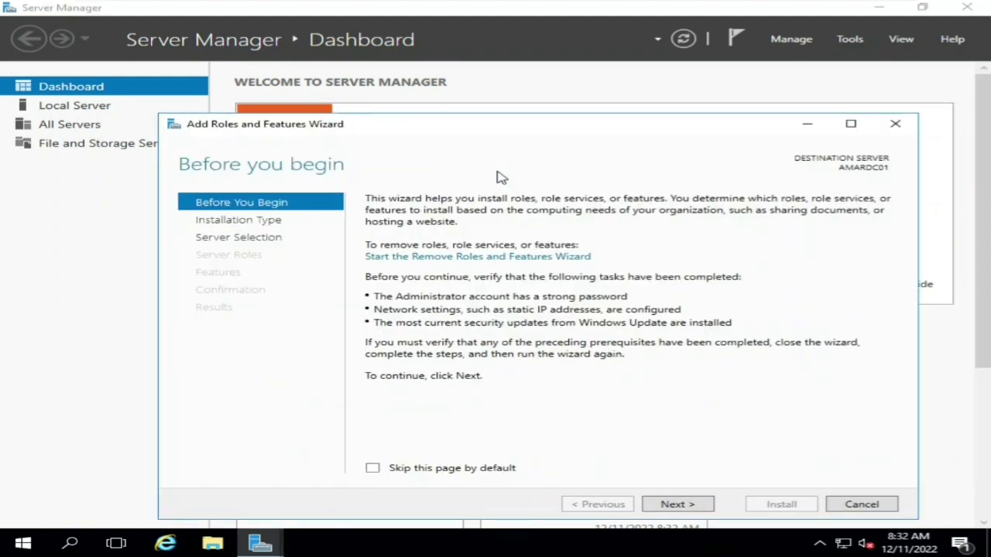
left_click(677, 504)
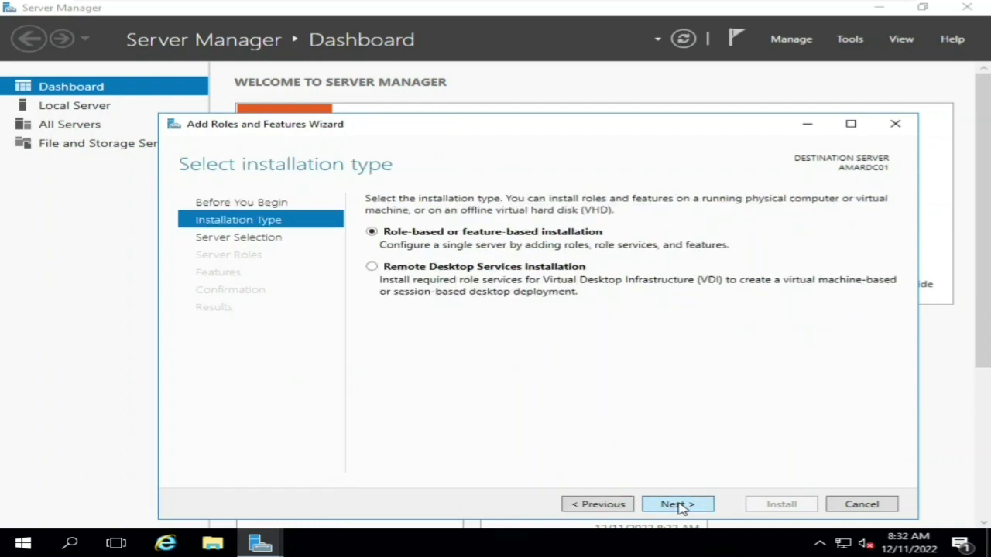
left_click(677, 504)
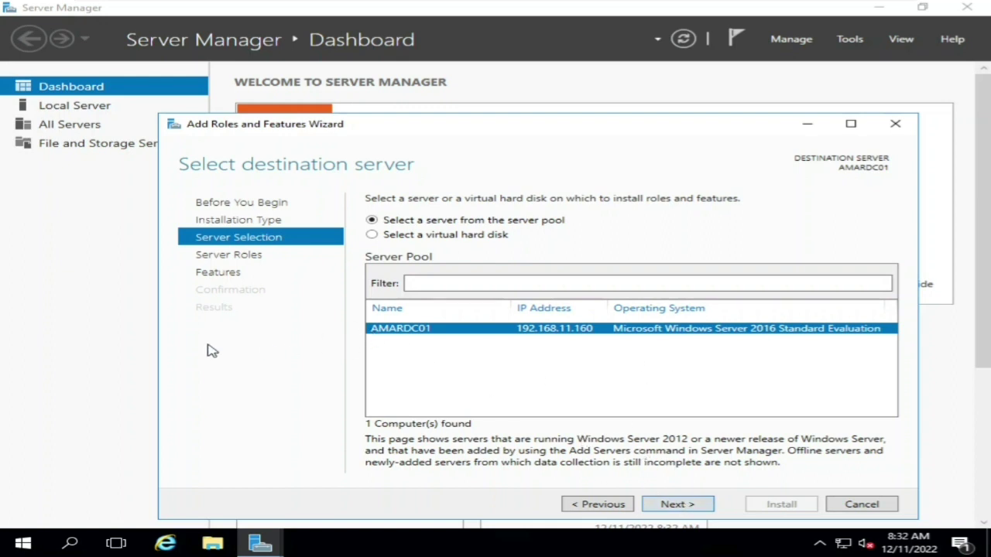
left_click(673, 506)
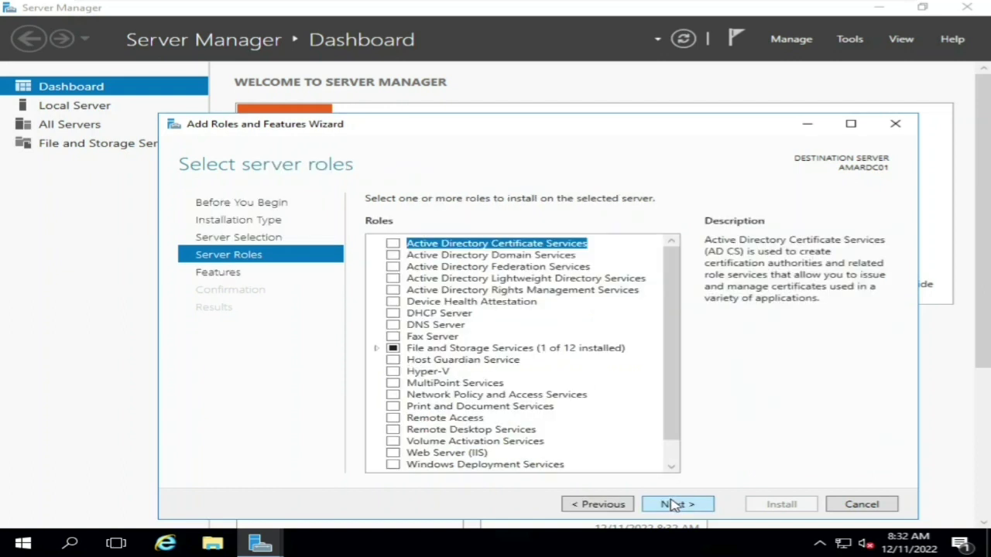
- Select Active Directory Domain Services with its management features and advance to Confirmation
left_click(394, 256)
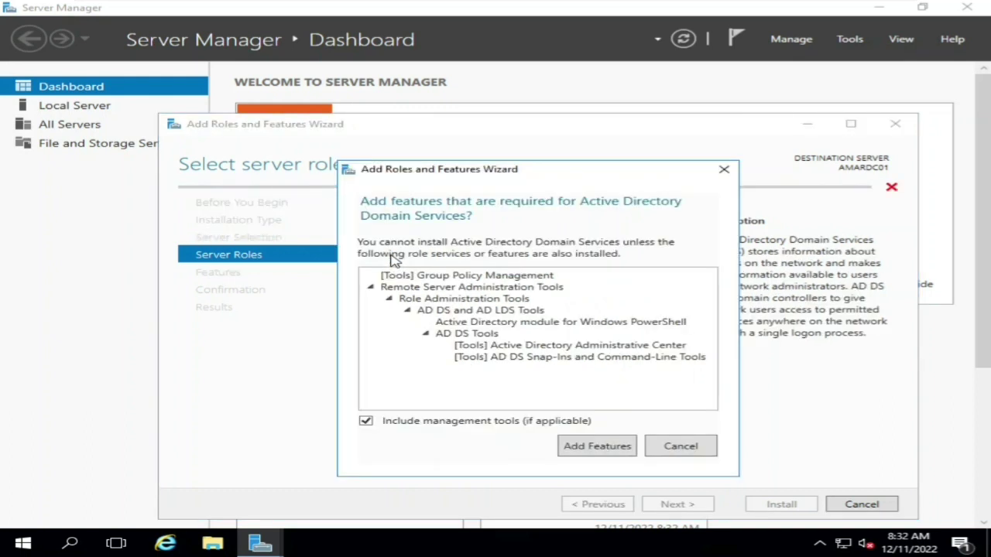
left_click(602, 448)
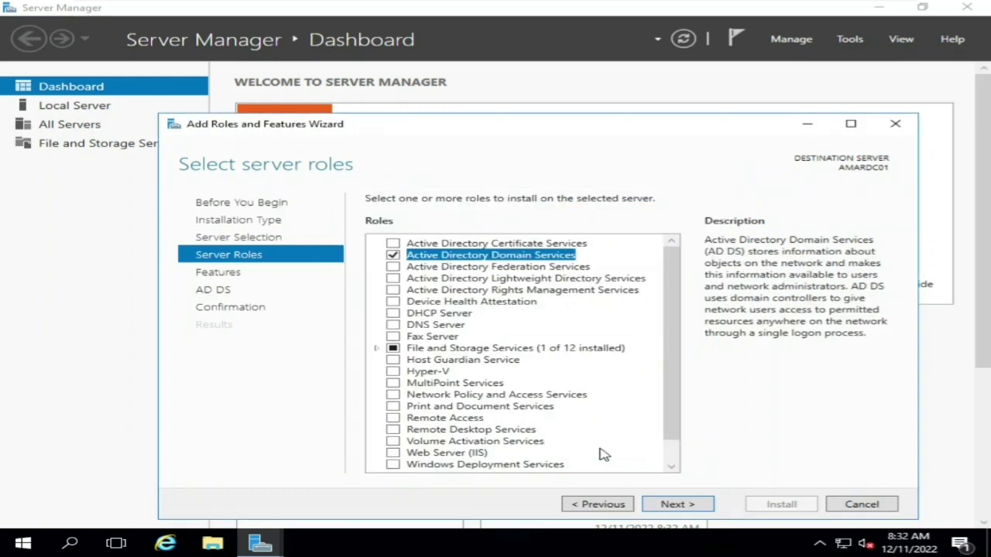
left_click(668, 504)
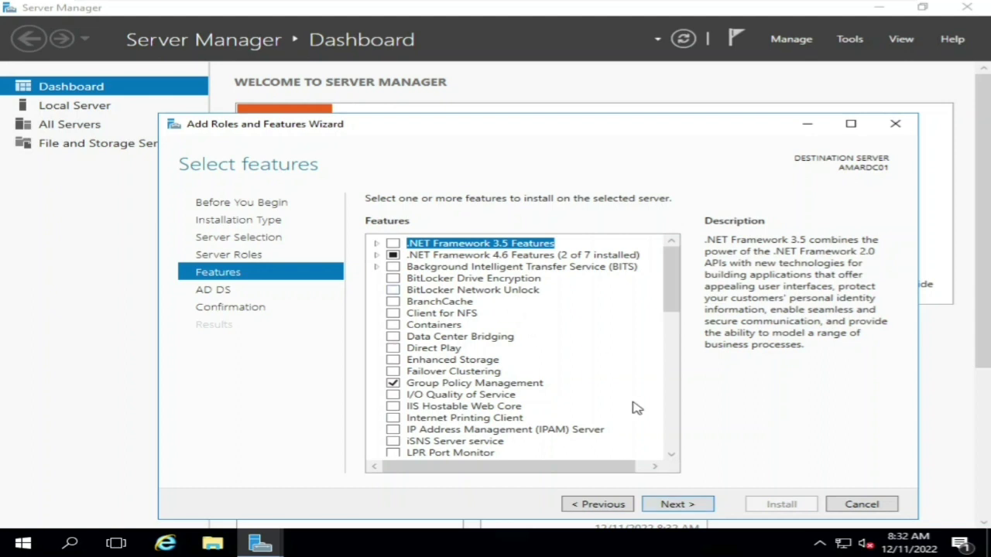
left_click(673, 505)
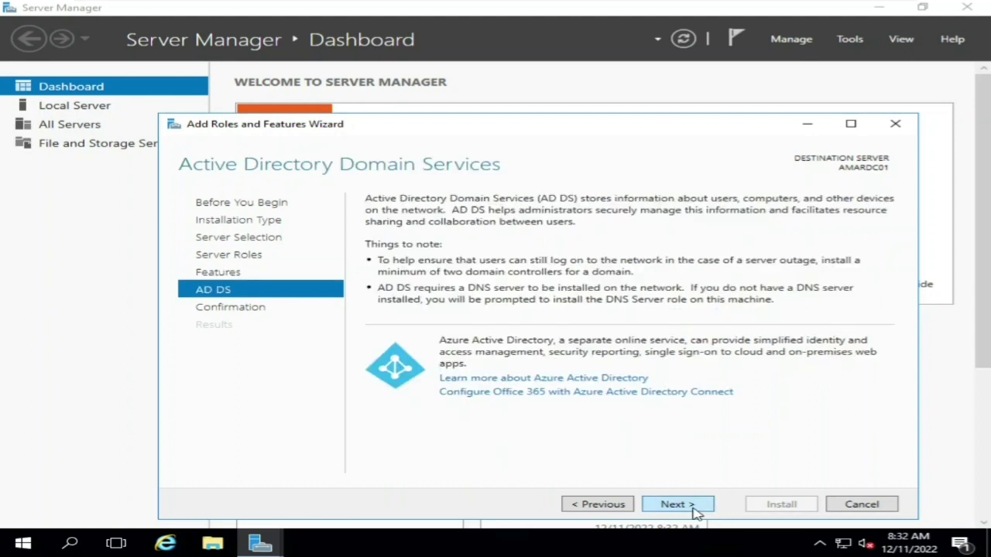
left_click(694, 510)
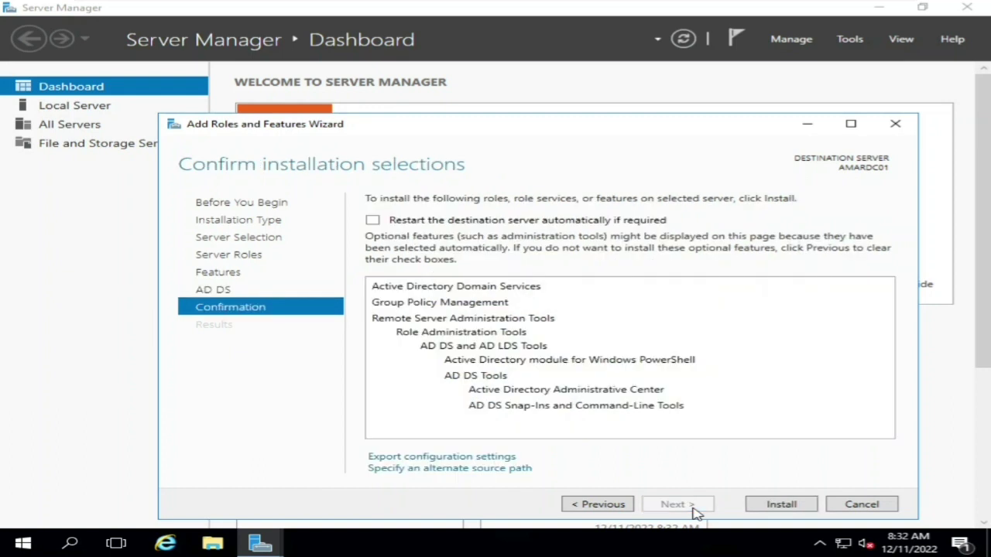
- Install AD DS on AMARDC01 and close the wizard after installation succeeds
left_click(771, 507)
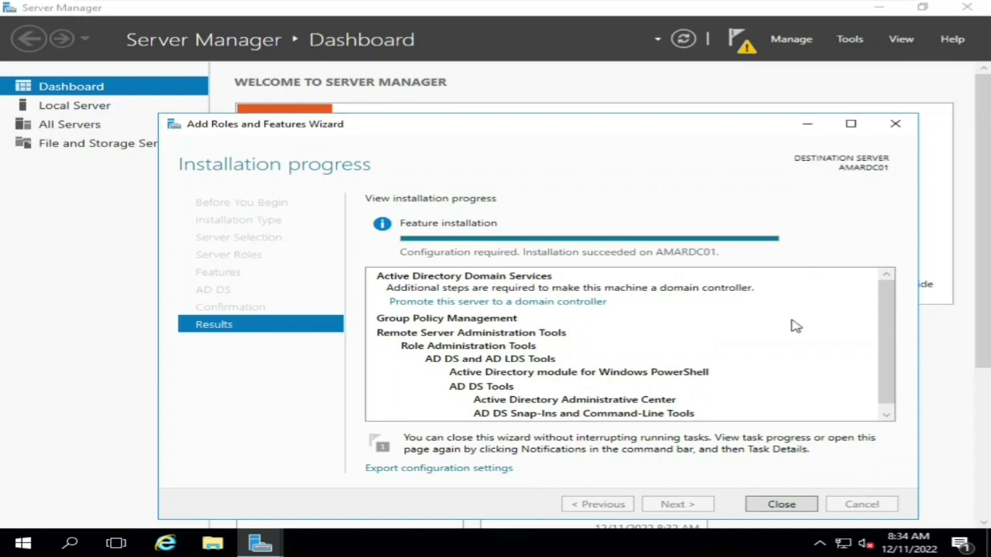
left_click(781, 505)
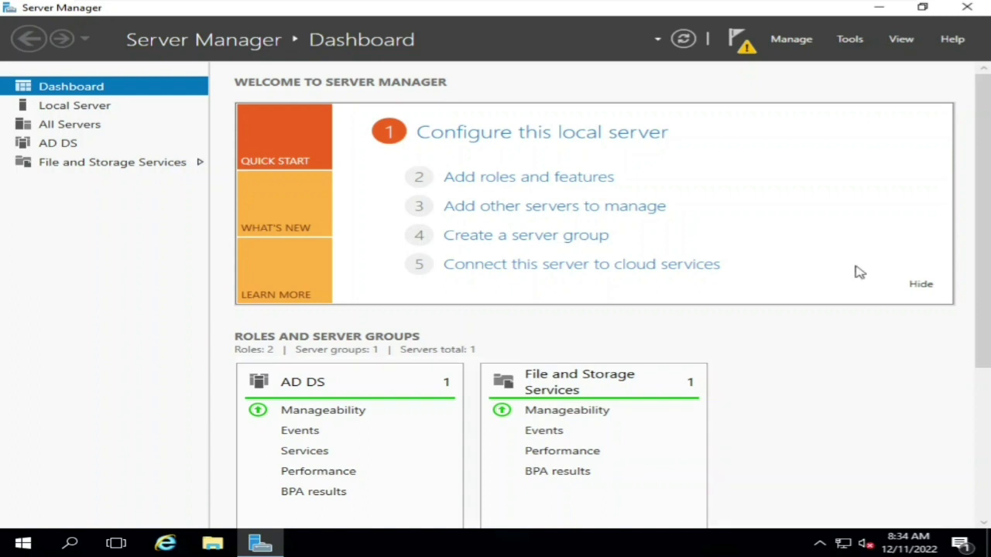
- Choose 'Promote this server to a domain controller' from the notifications flag
left_click(748, 53)
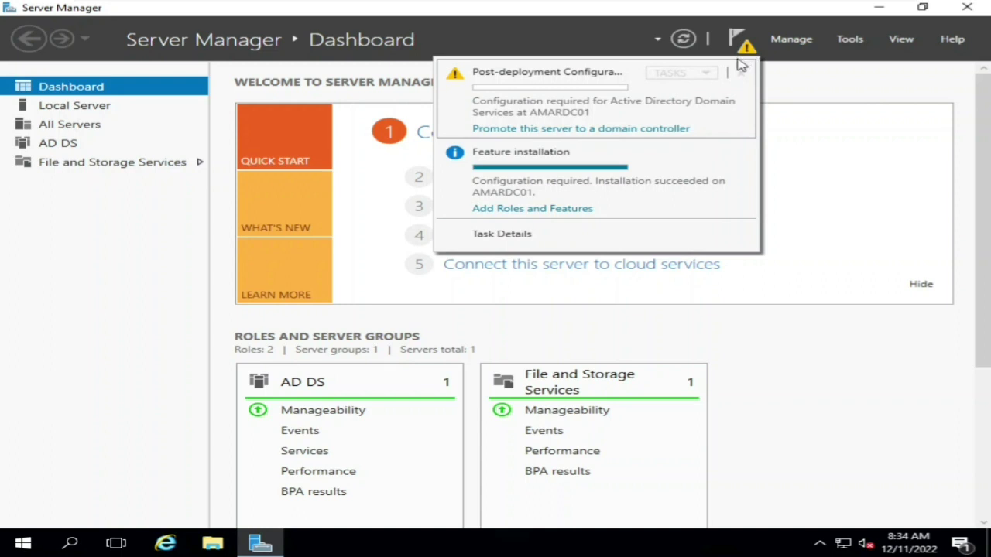
left_click(605, 130)
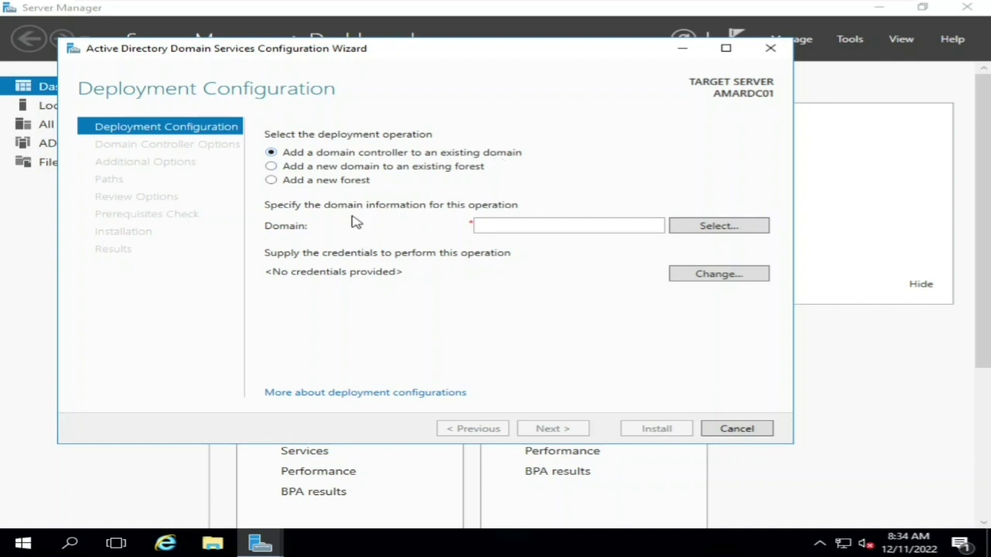
- Choose 'Add a new forest' with root domain amar.local and continue
left_click(272, 170)
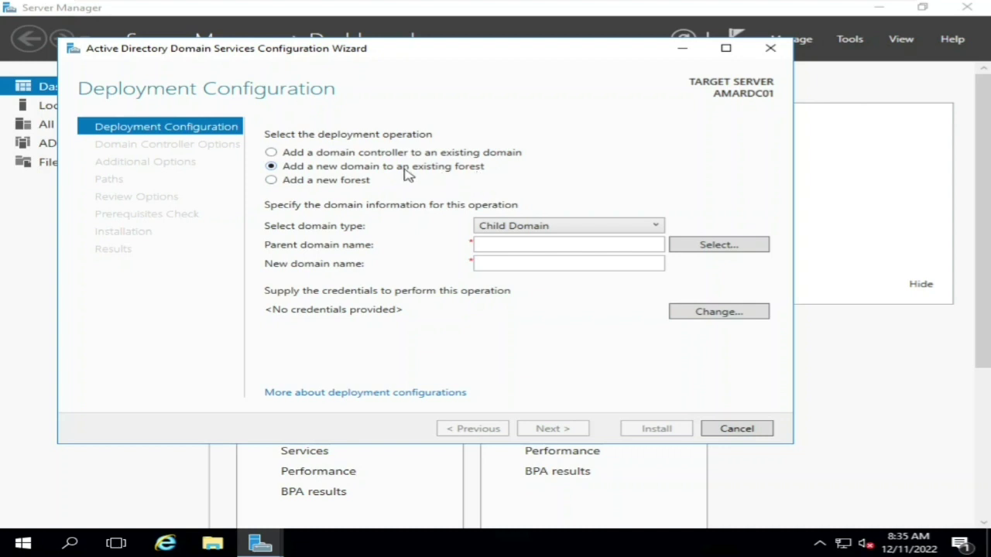
left_click(271, 181)
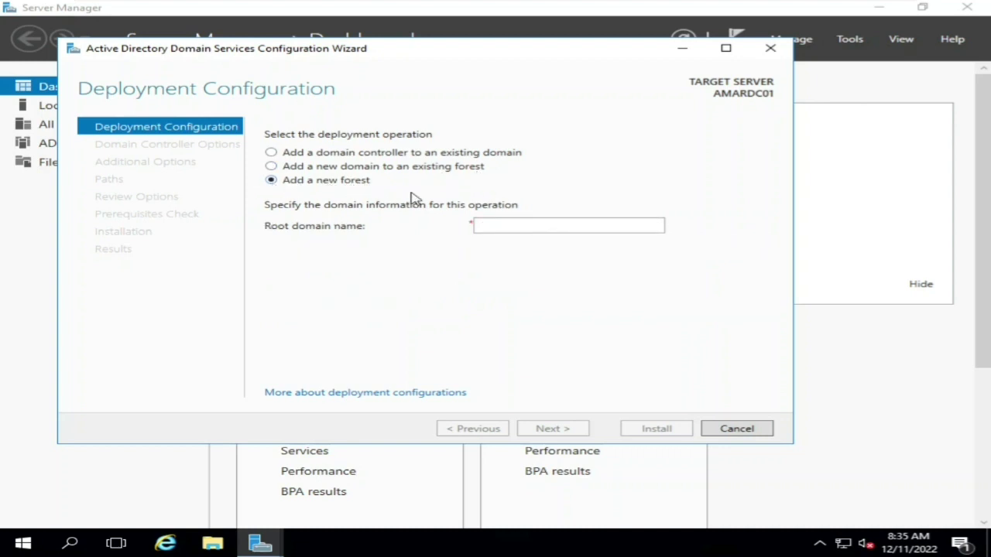
left_click(513, 226)
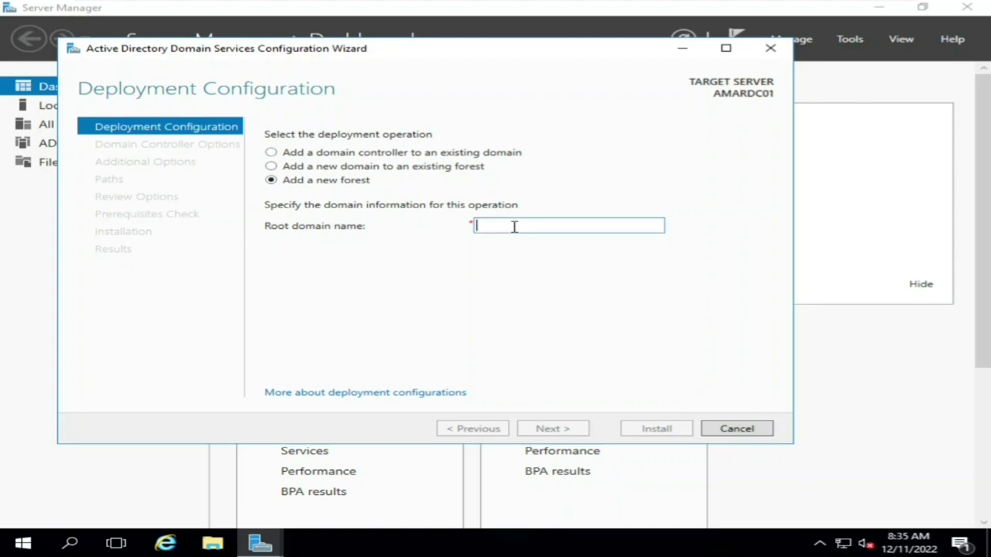
type("am")
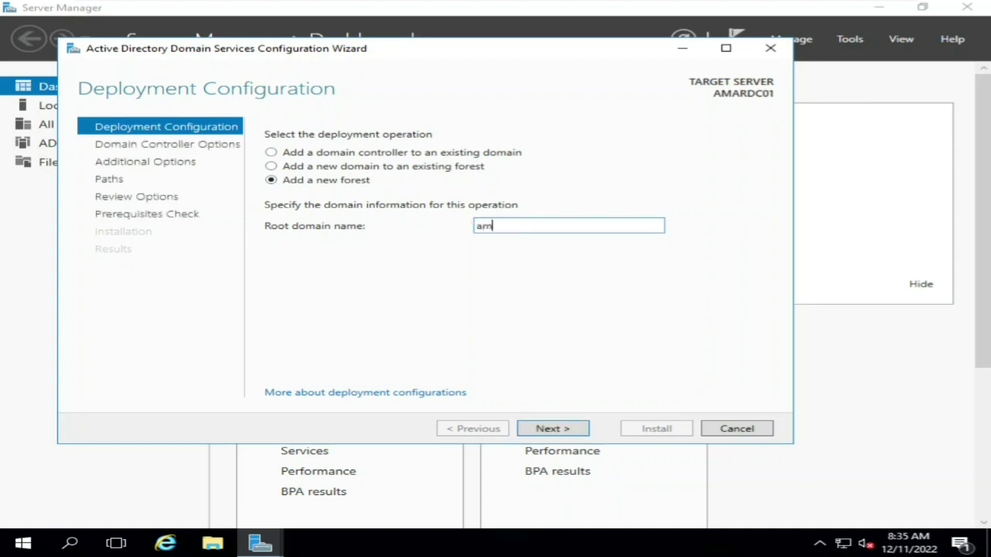
type("ar.local")
left_click(560, 432)
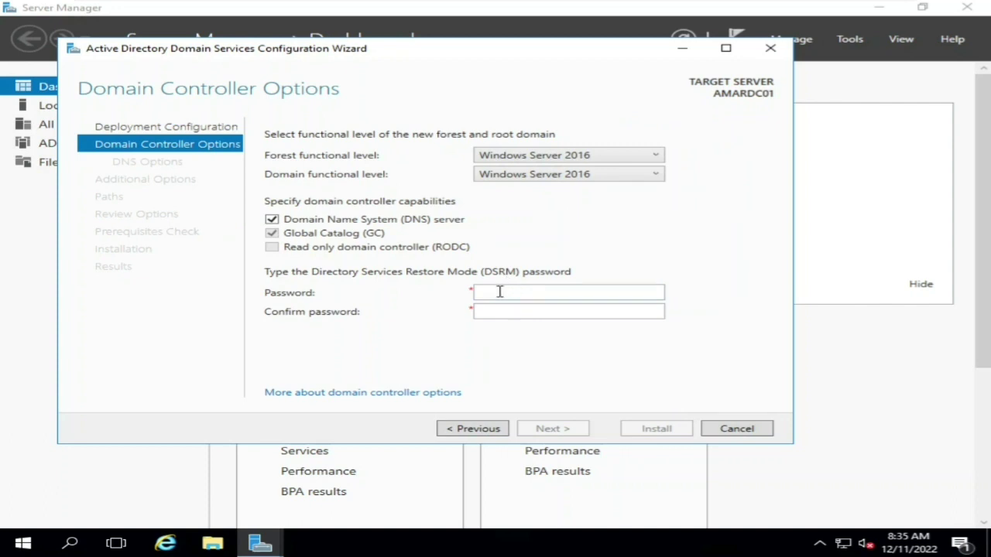
- Enter and confirm the DSRM password, then continue without DNS delegation
left_click(499, 292)
type("P@ssw0rd")
key("Tab")
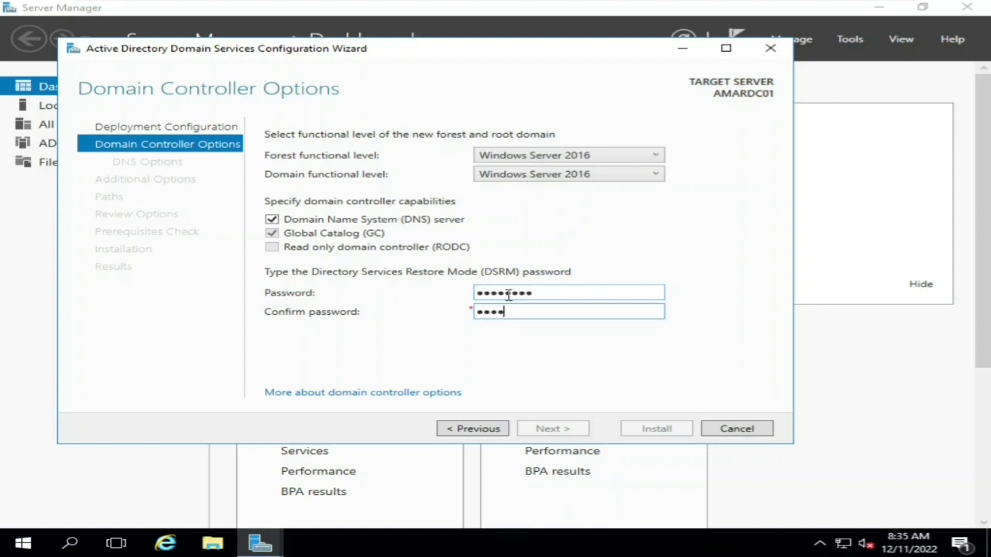
type("P@ssw0rd1")
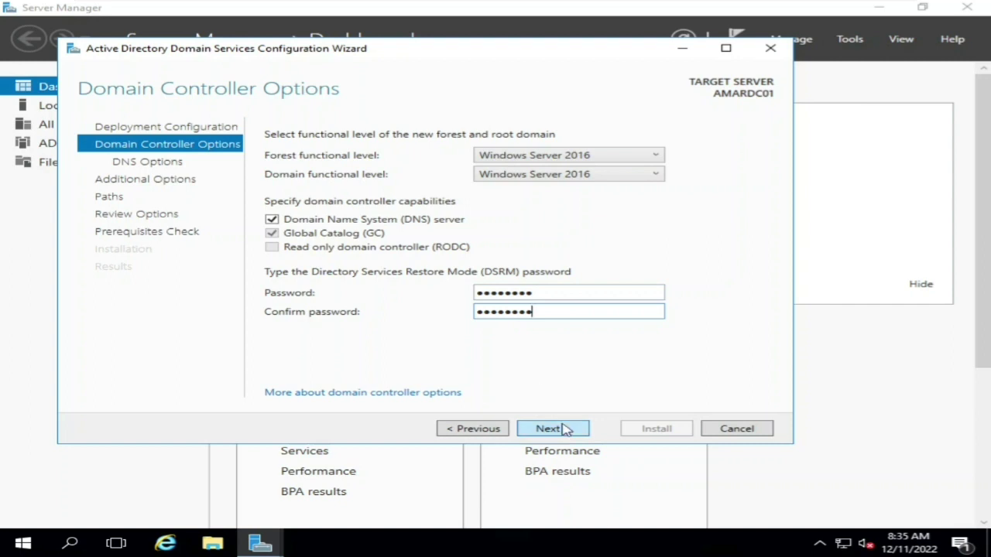
left_click(552, 429)
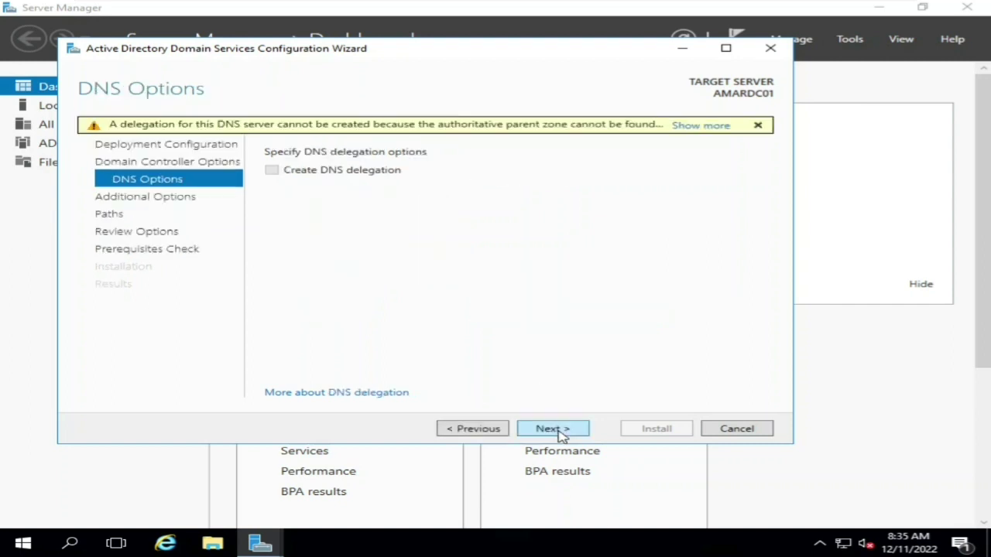
left_click(560, 435)
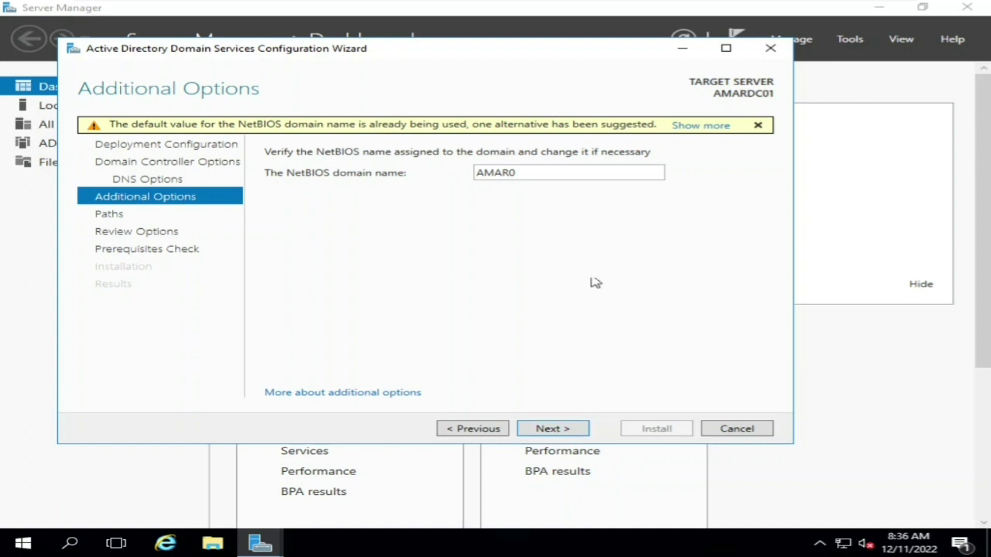
- Edit the suggested NetBIOS name AMAR0 and continue past Additional Options
double_click(533, 176)
left_click(534, 177)
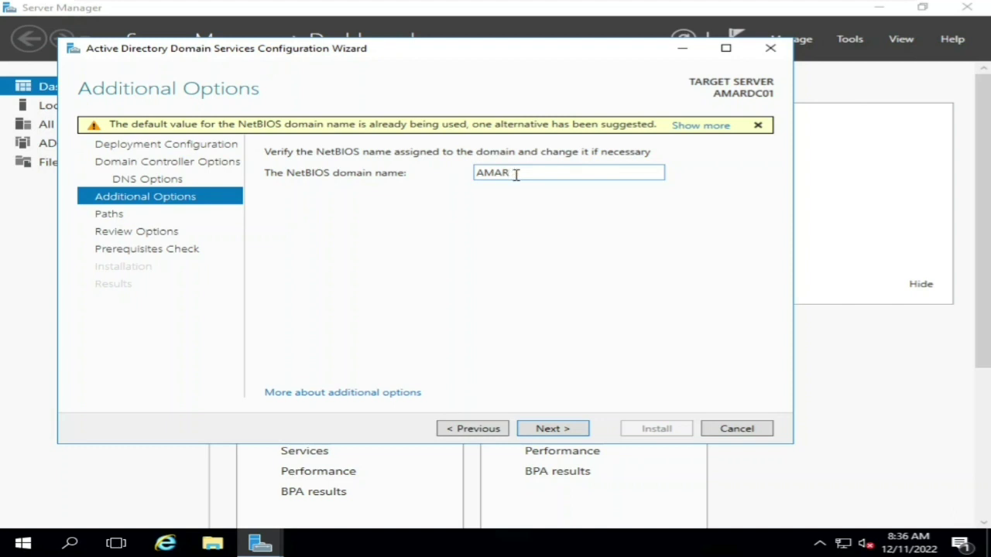
left_click(559, 428)
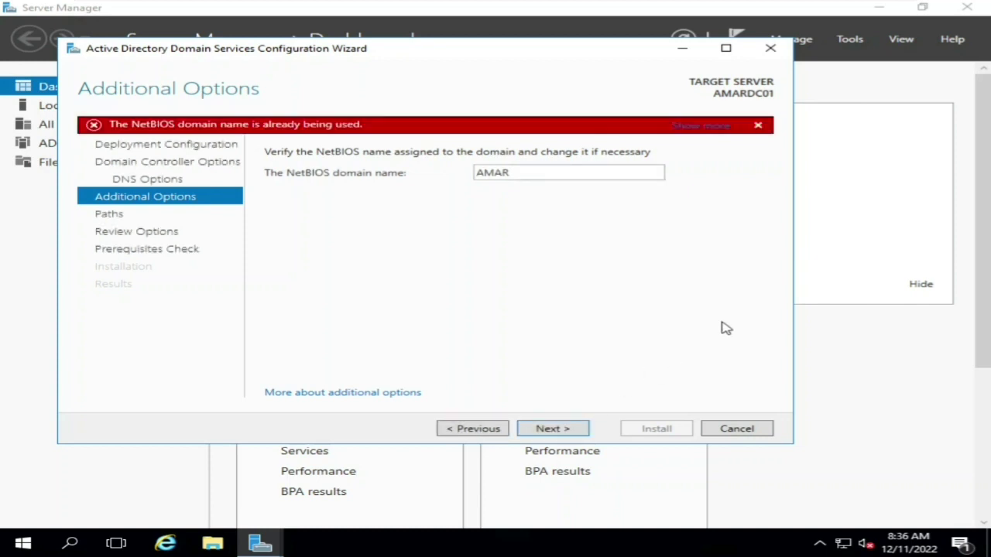
- Step back through the wizard pages to Deployment Configuration
left_click(498, 435)
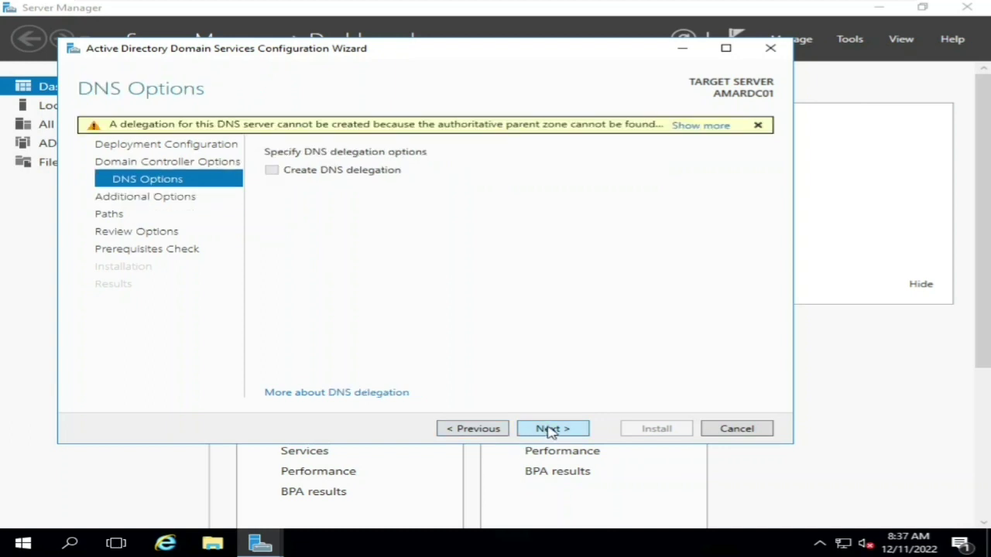
left_click(490, 433)
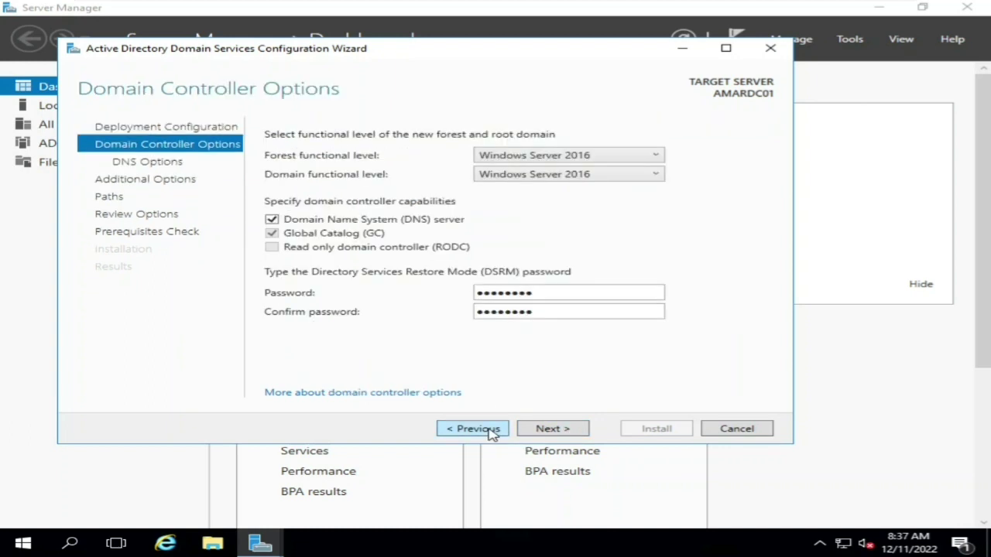
left_click(490, 434)
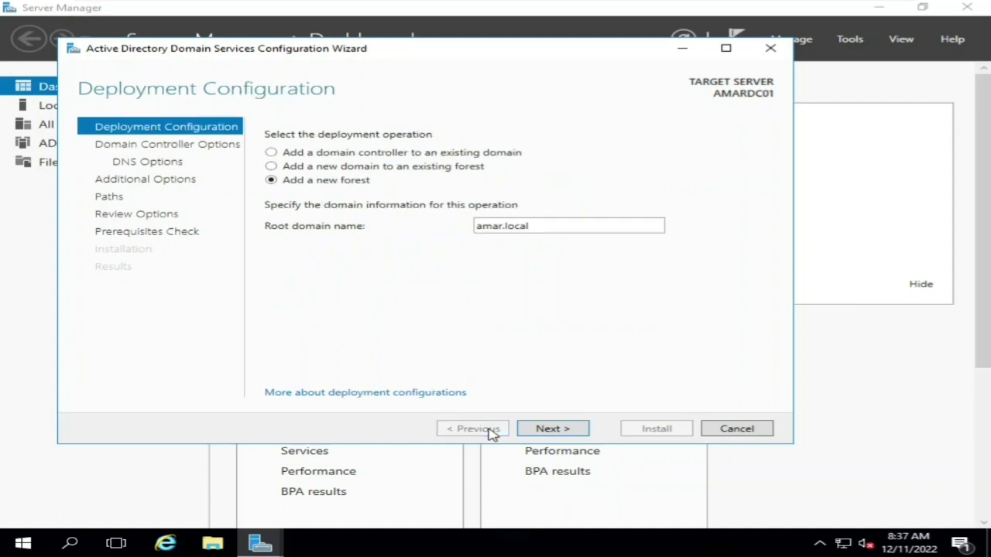
- Change the root domain name from amar.local to khushumasha.local and continue
left_click(563, 430)
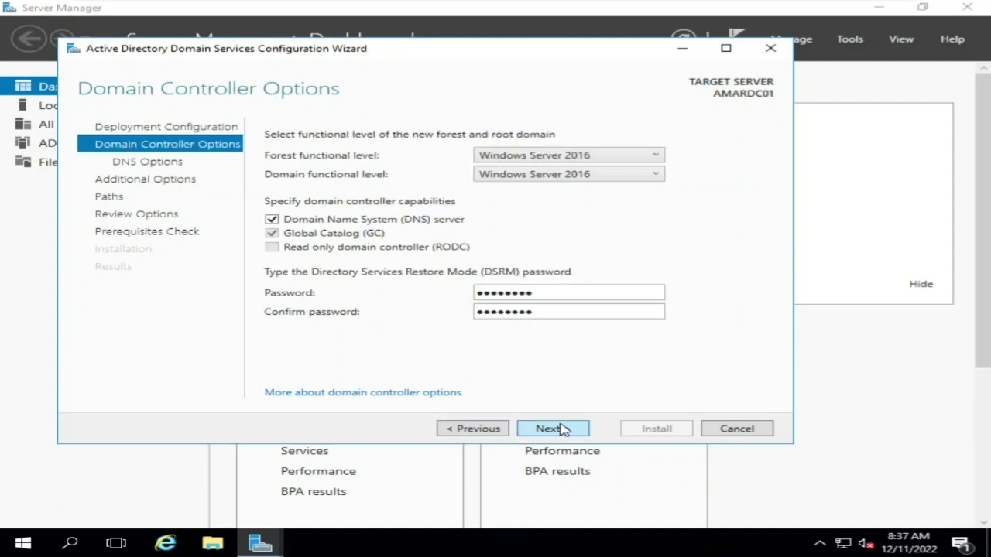
left_click(475, 436)
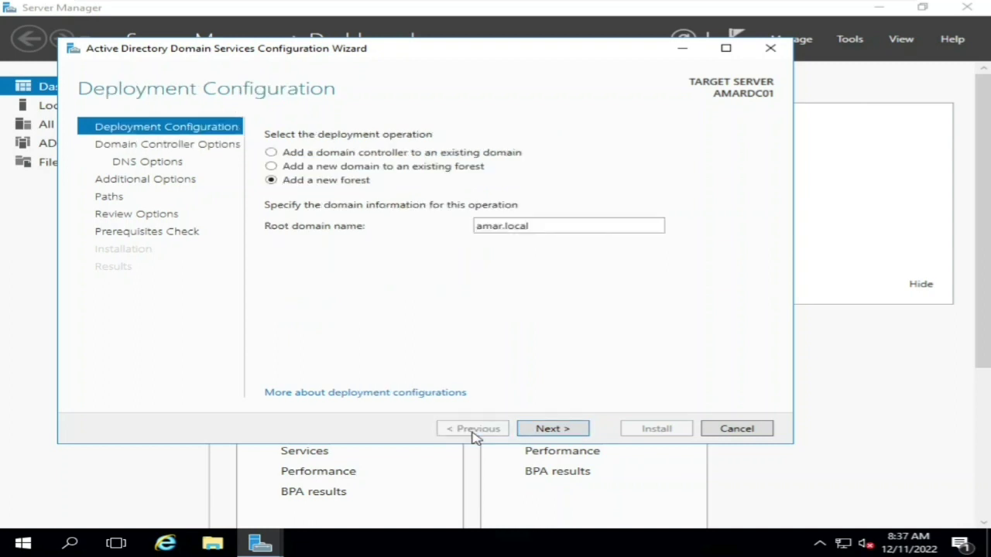
double_click(503, 228)
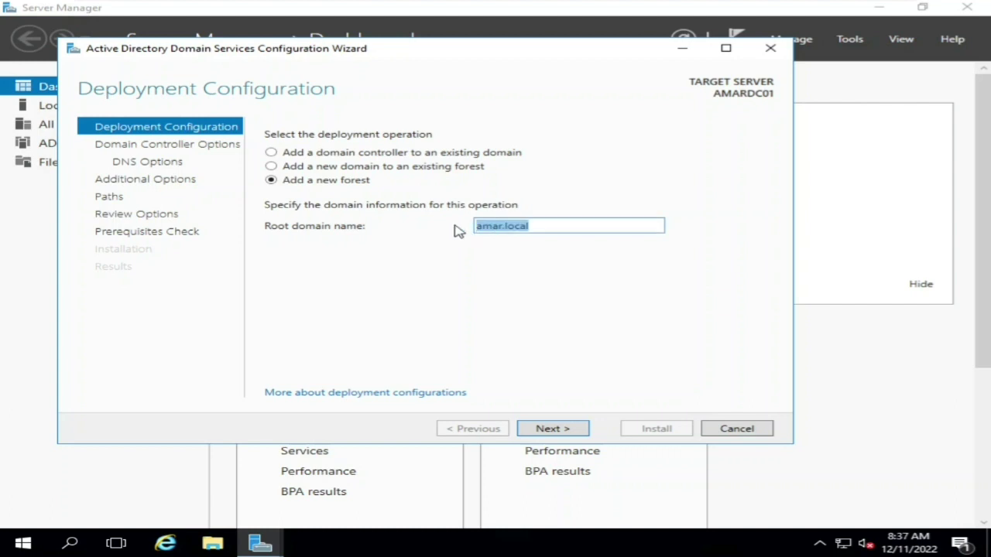
left_click(503, 228)
key("BackSpace")
key("BackSpace")
key("BackSpace")
key("BackSpace")
key("BackSpace")
type("khushu")
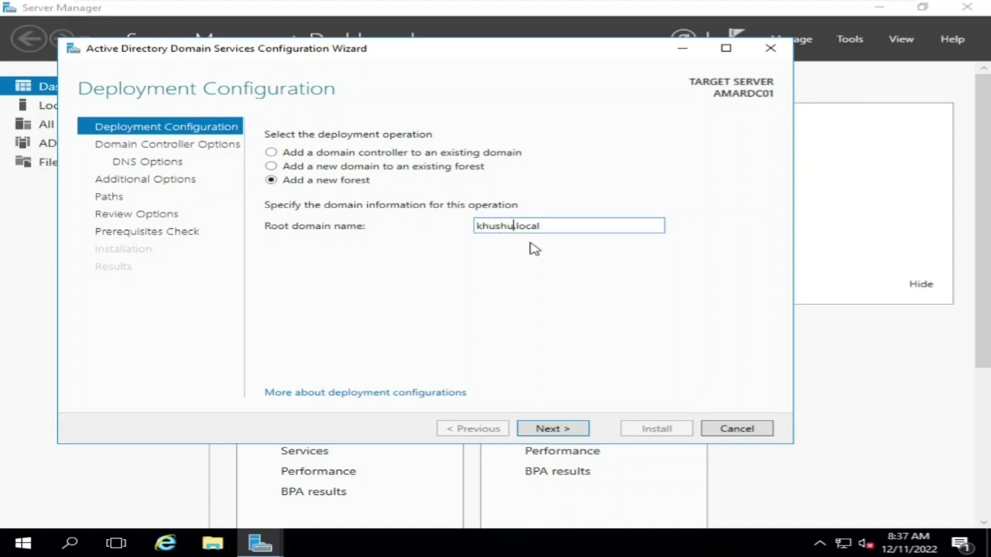
type("masha")
left_click(557, 428)
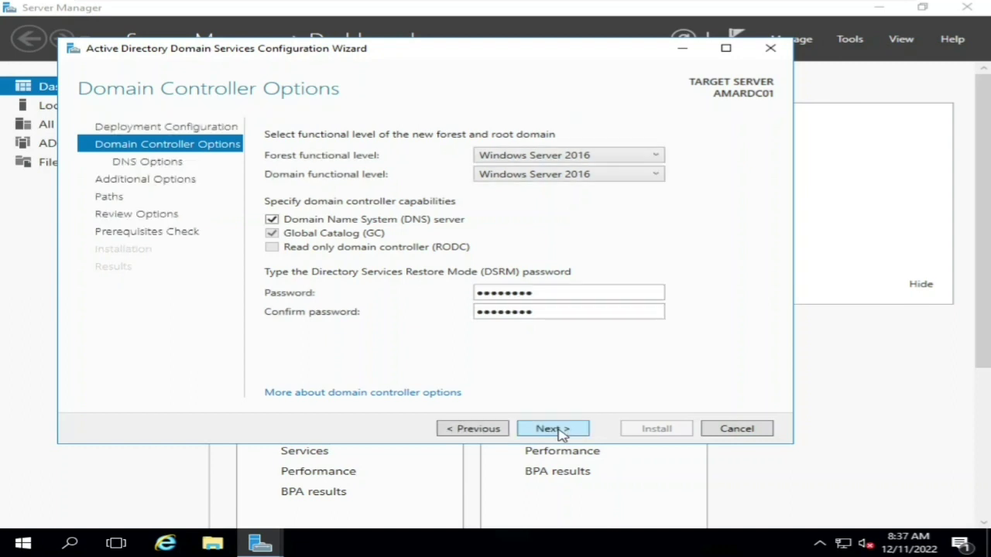
- Accept NetBIOS name KHUSHUMASHA and default paths, reaching a passed Prerequisites Check
left_click(561, 434)
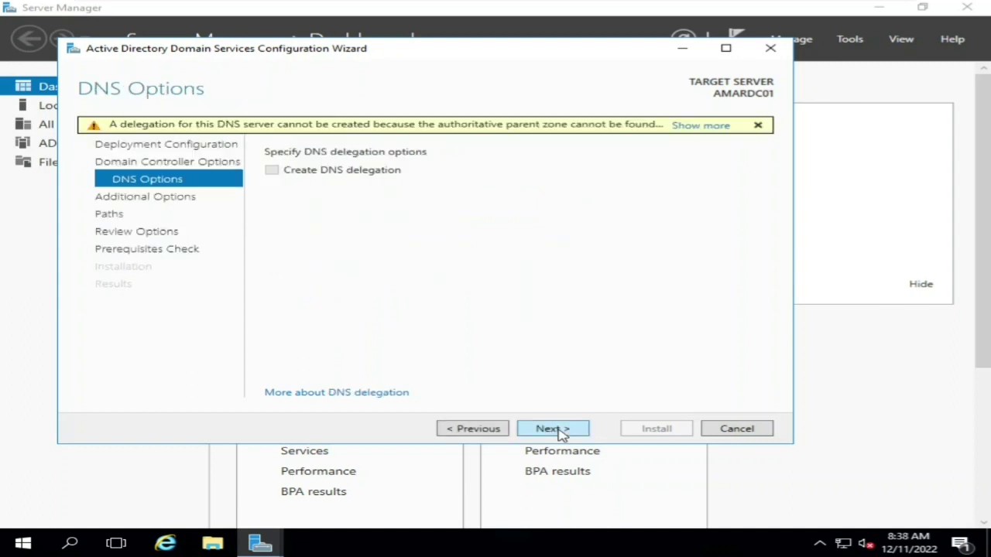
left_click(561, 434)
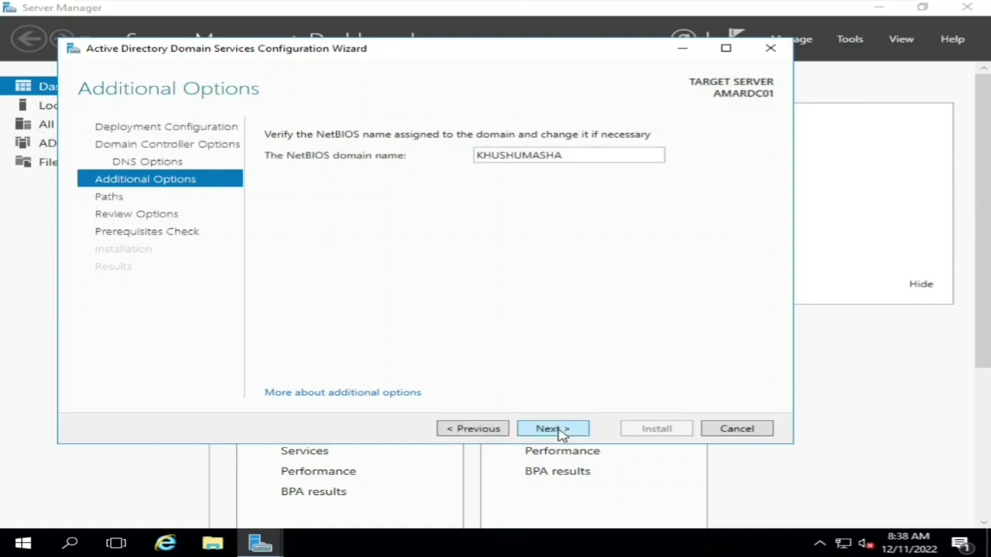
left_click(560, 432)
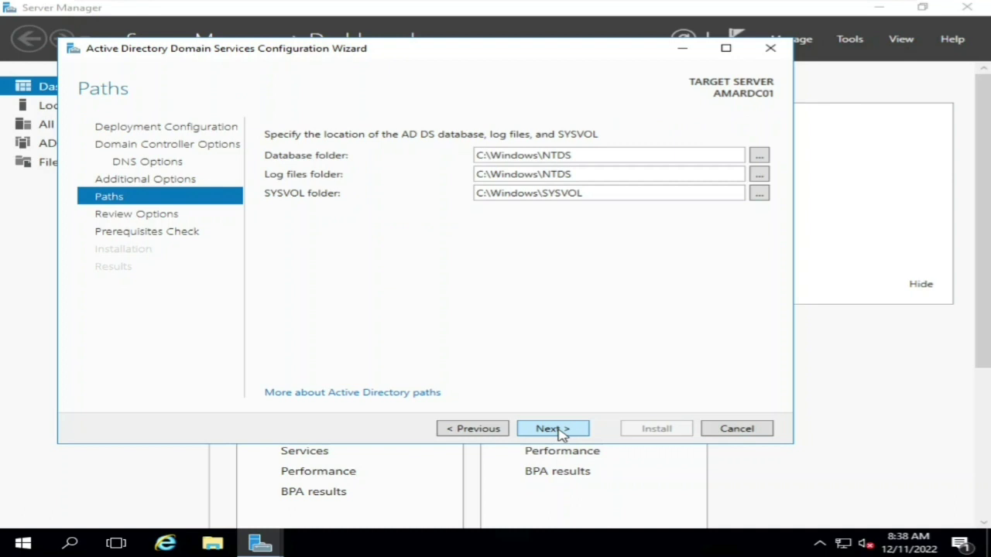
left_click(551, 429)
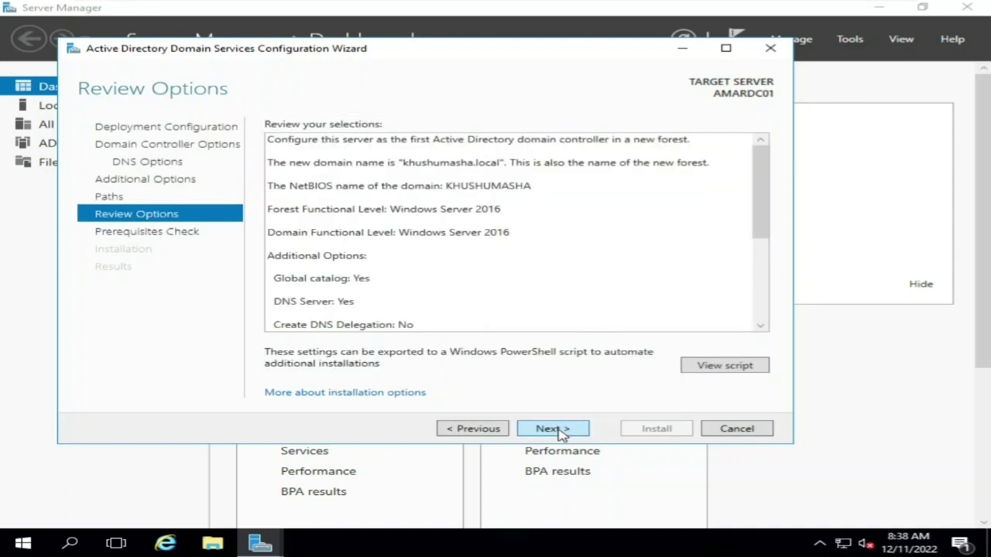
left_click(551, 429)
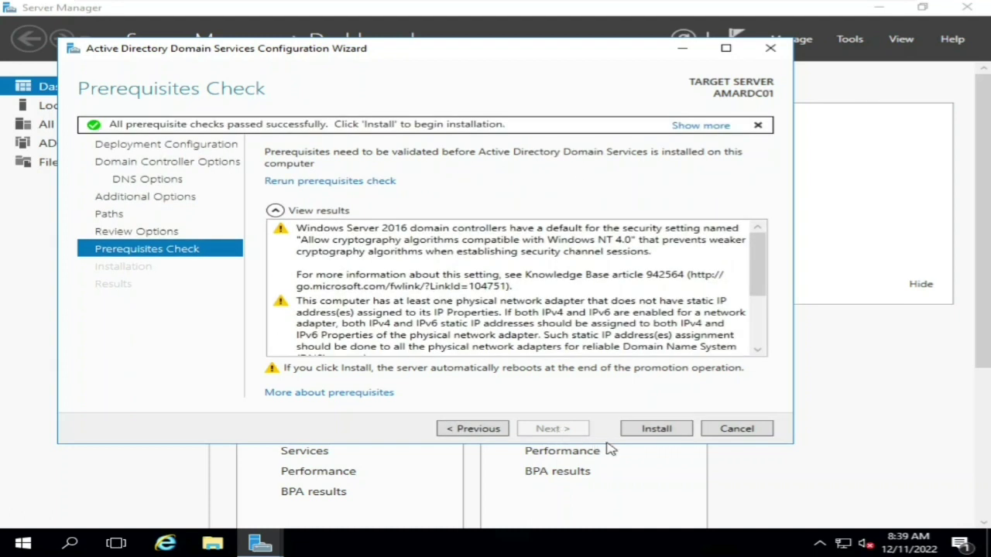
- Install AD DS to promote AMARDC01 to domain controller for khushumasha.local, dismissing the sign-out notice
left_click(655, 429)
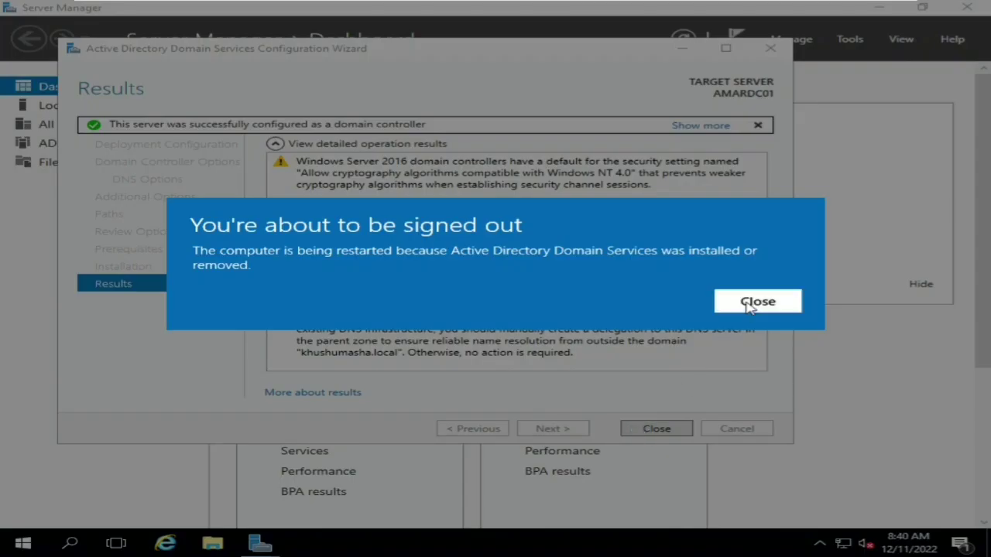
left_click(747, 308)
left_click(656, 429)
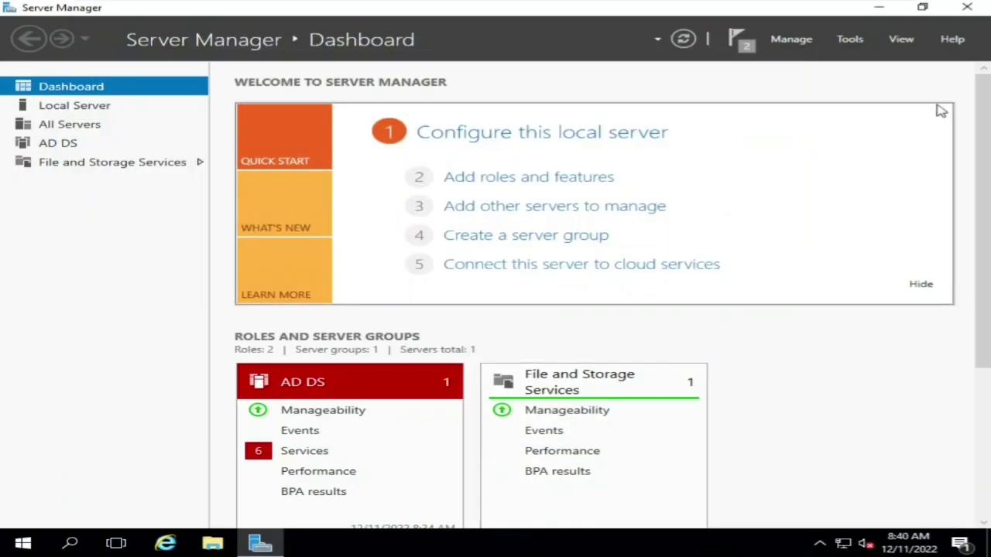
- Close Server Manager and open the Start menu while the server restarts to the lock screen
left_click(977, 7)
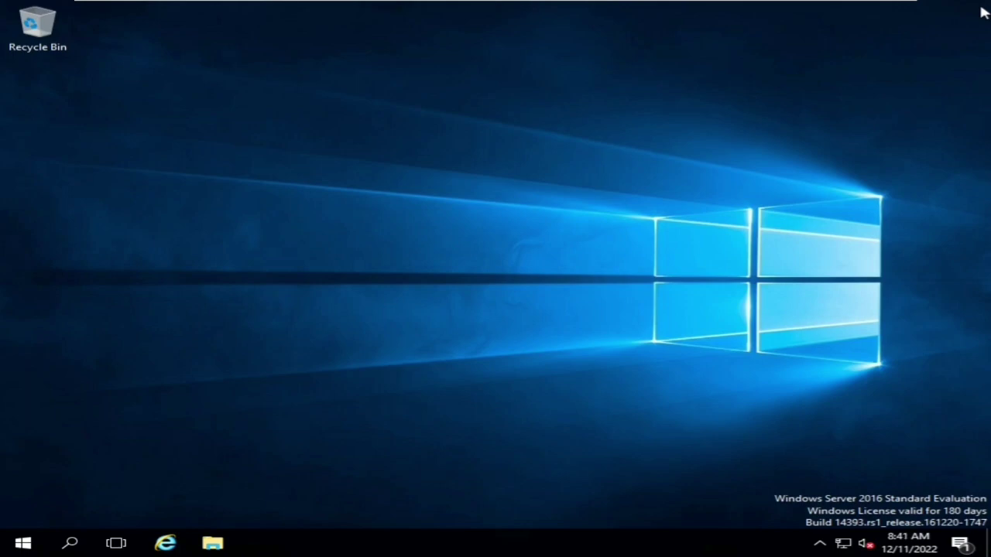
left_click(23, 543)
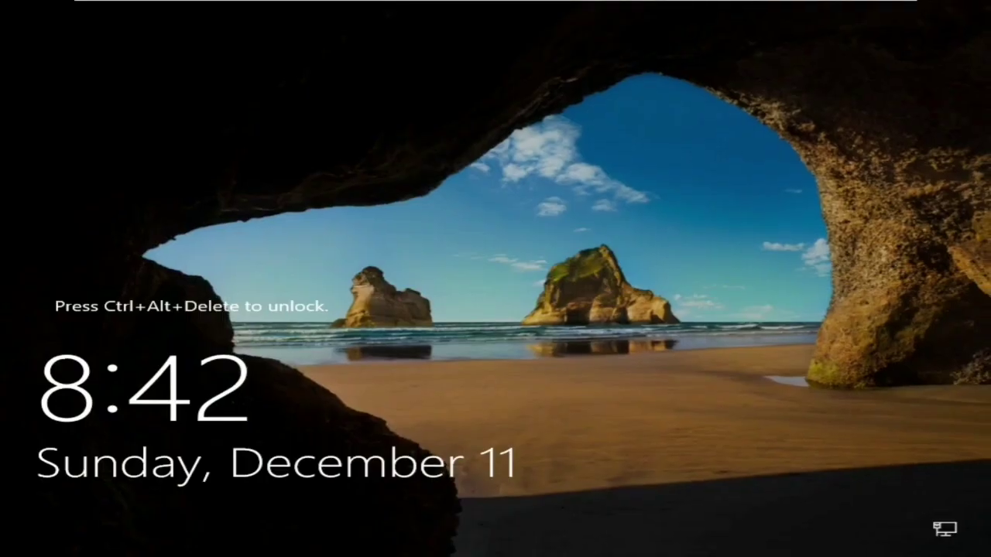
- Send Ctrl+Alt+Del to the VM and sign in with the Administrator password
mouse_move(145, 8)
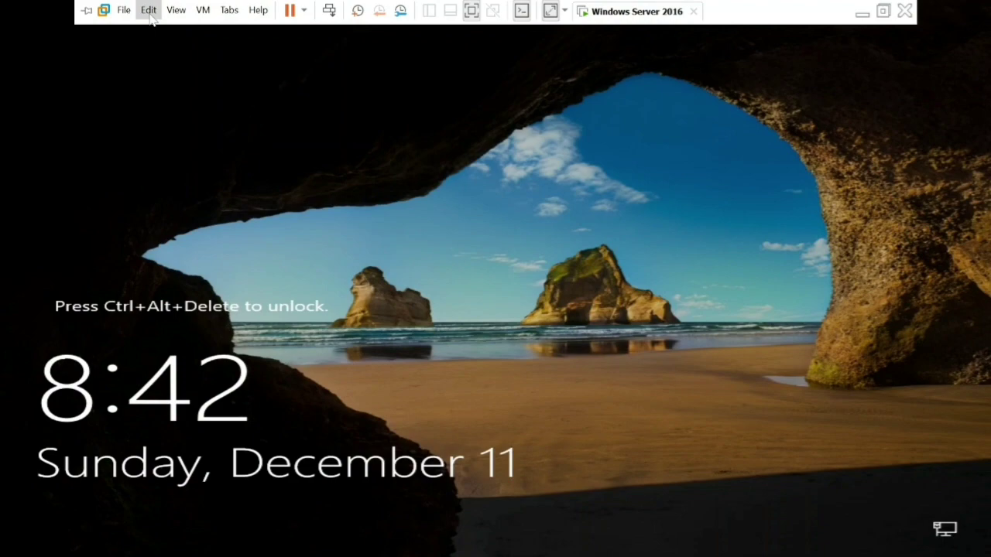
left_click(202, 10)
left_click(237, 90)
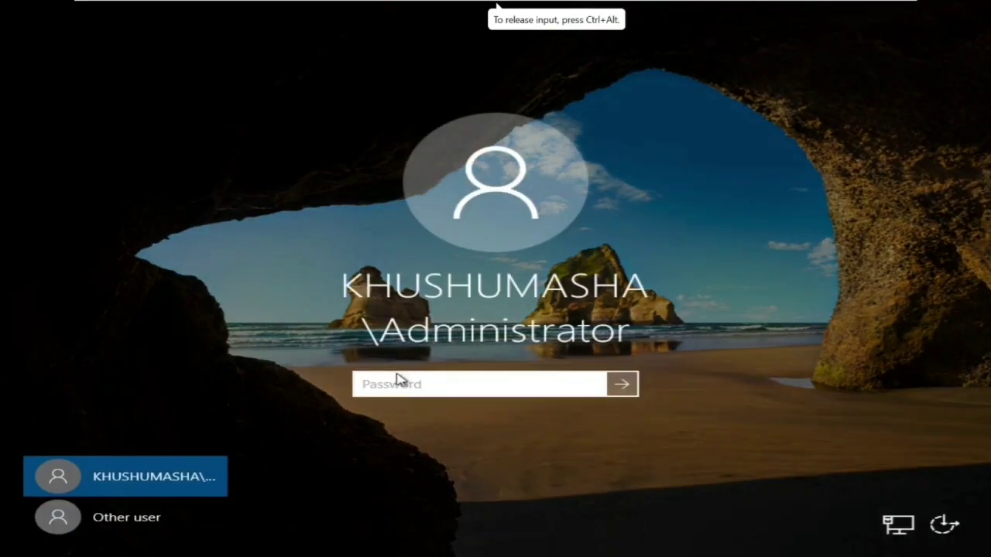
type("••••••")
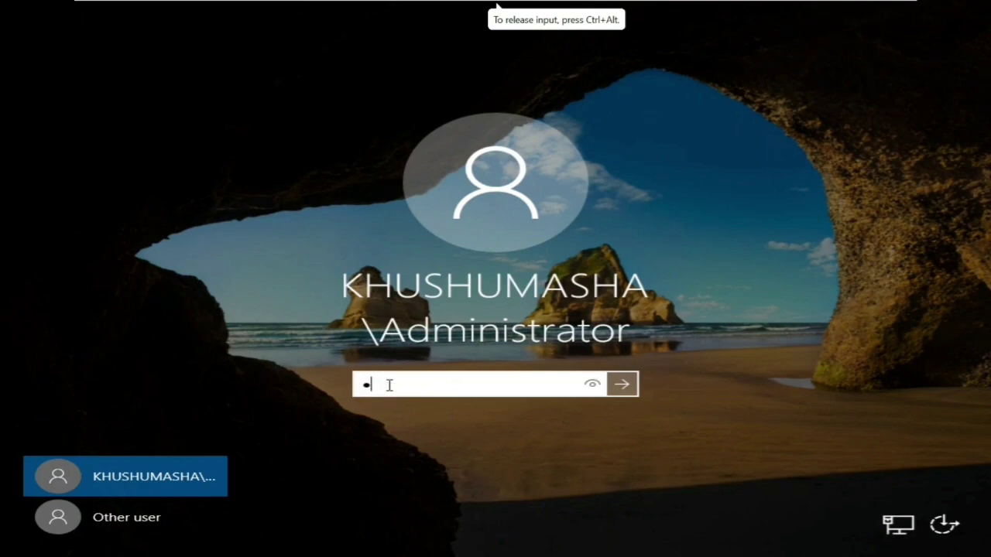
key("Return")
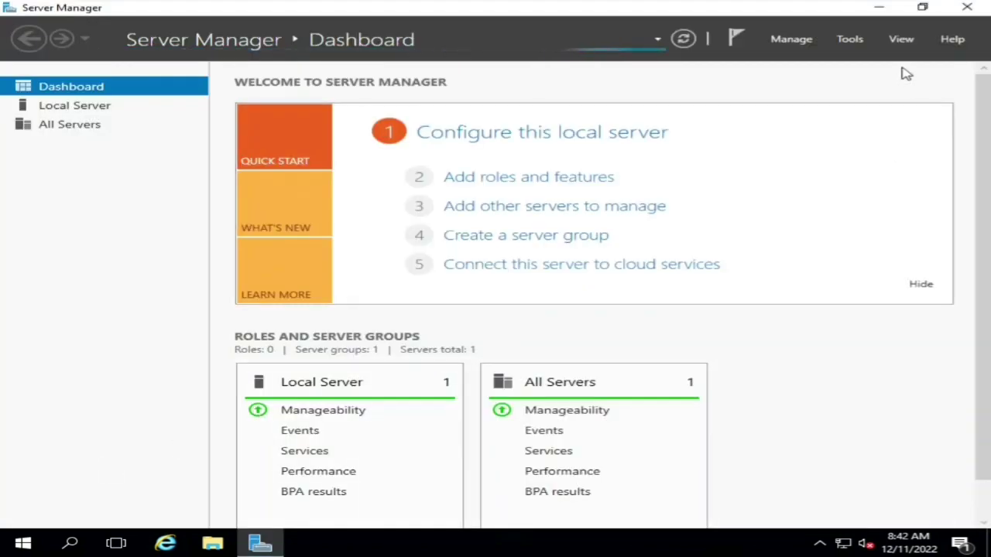
- Launch DNS Manager from Server Manager's Tools, then open the Run box from Start's shortcut menu
left_click(852, 39)
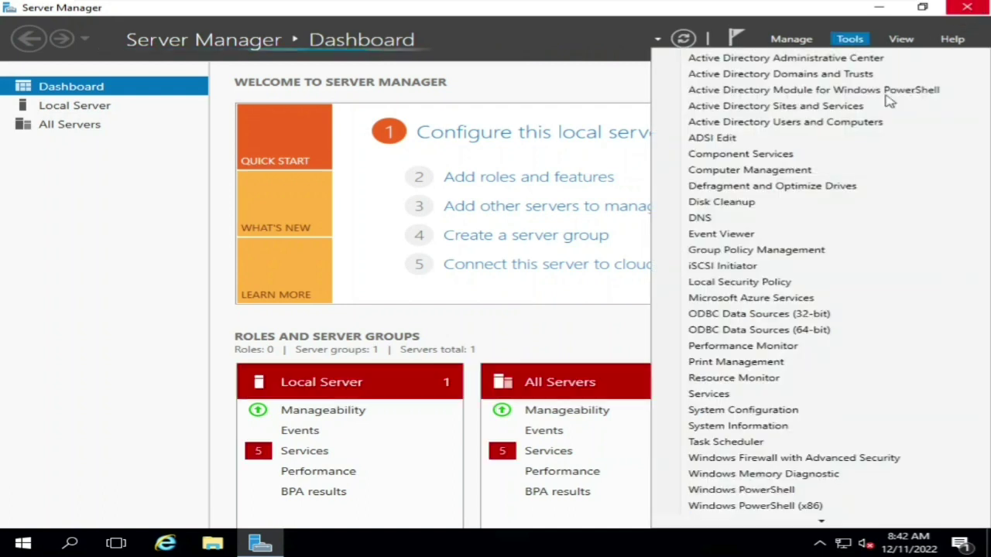
left_click(709, 219)
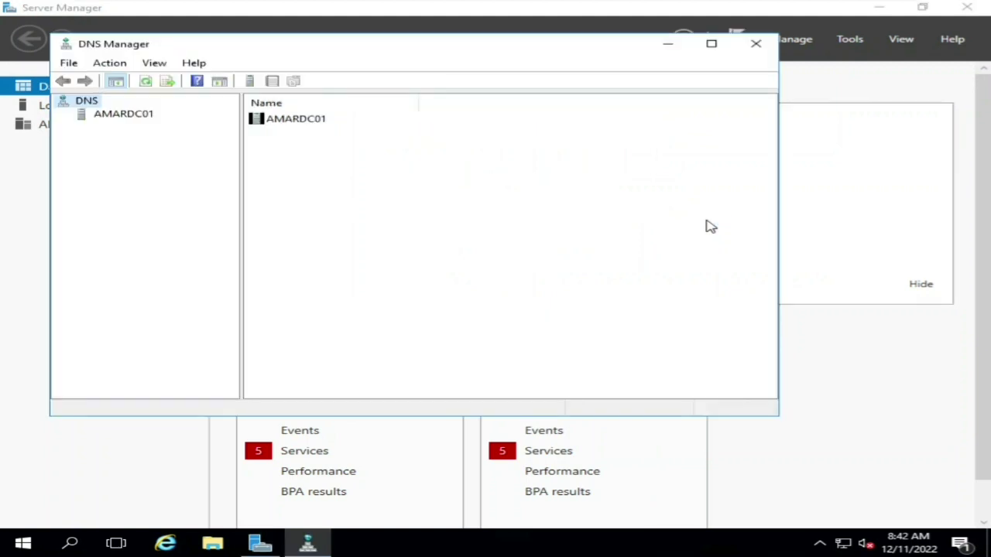
right_click(22, 547)
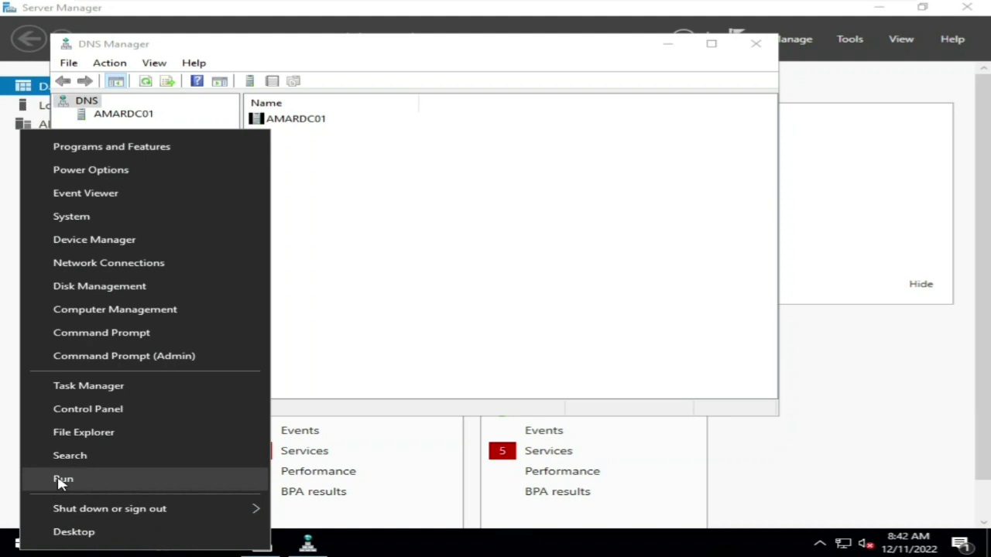
left_click(62, 480)
- Run ipconfig in cmd, copy the IPv4 address 192.168.11.160, and minimize the prompt
type("cmd")
key("Return")
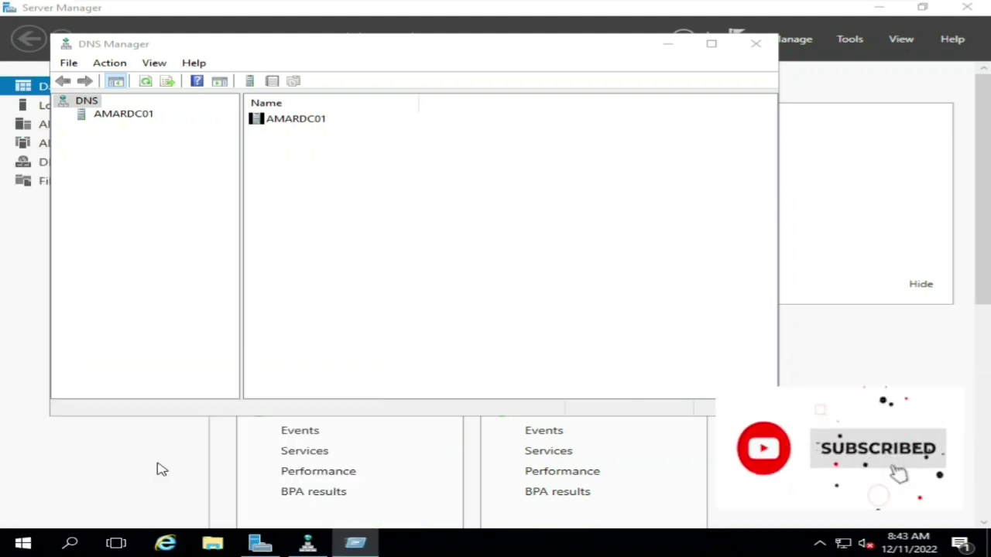
type("ipc")
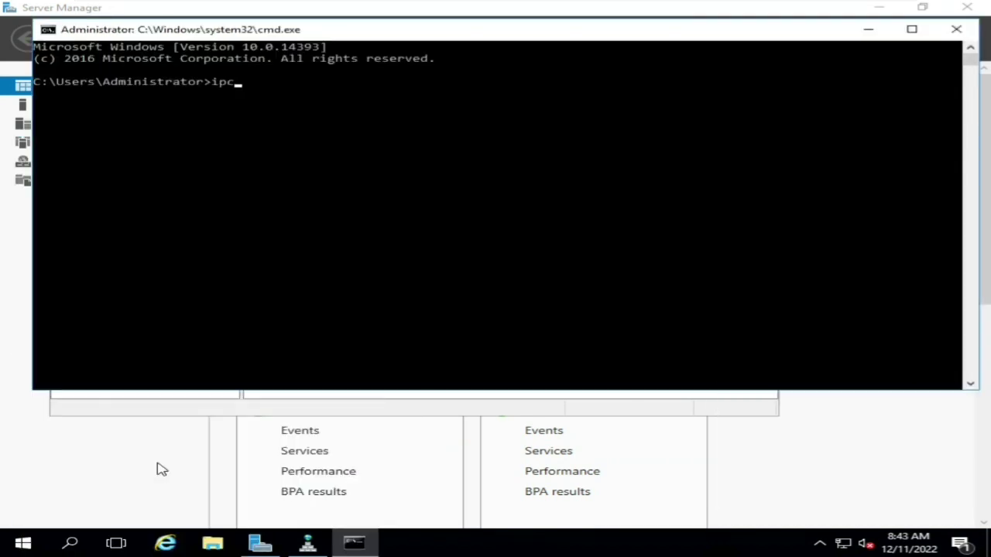
type("onfig")
key("Return")
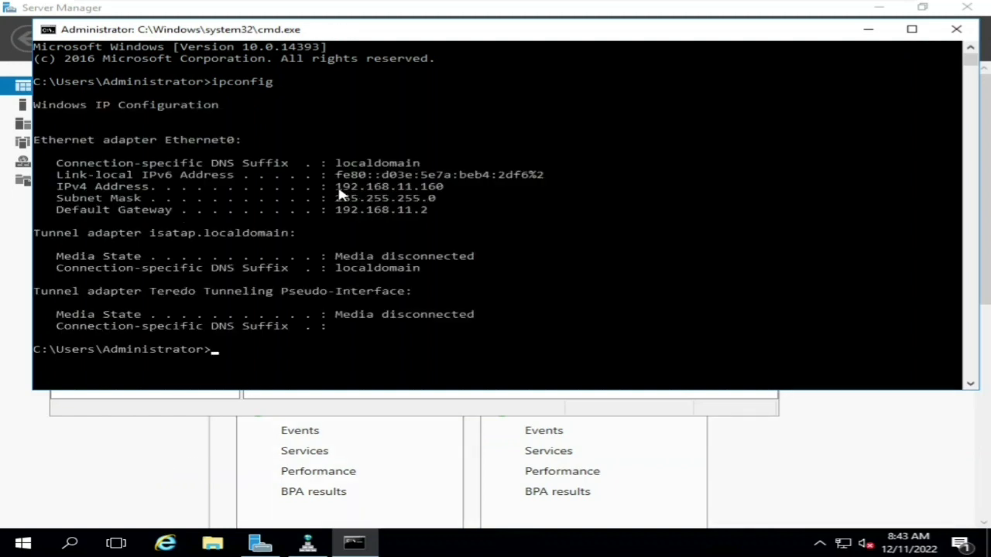
left_click_drag(338, 188, 441, 192)
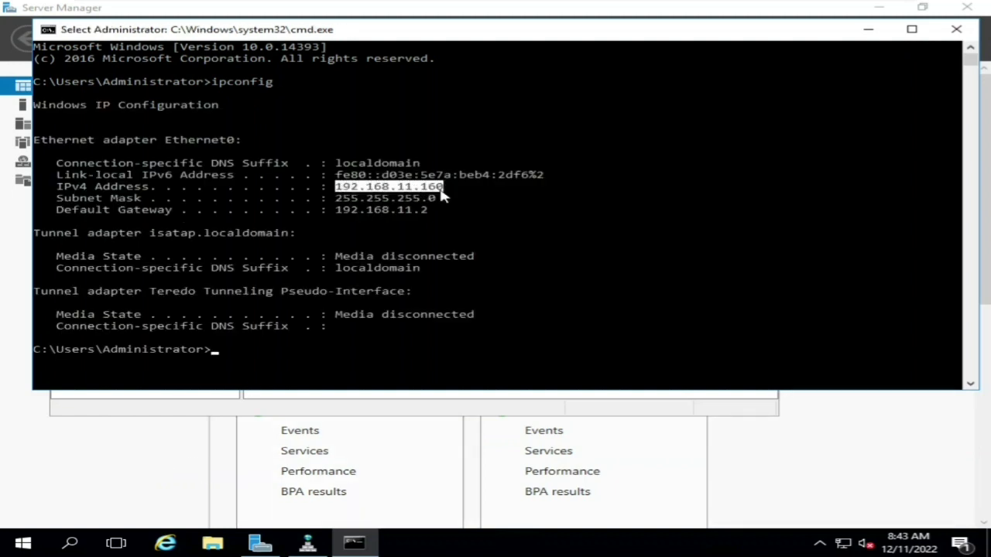
key("ctrl+c")
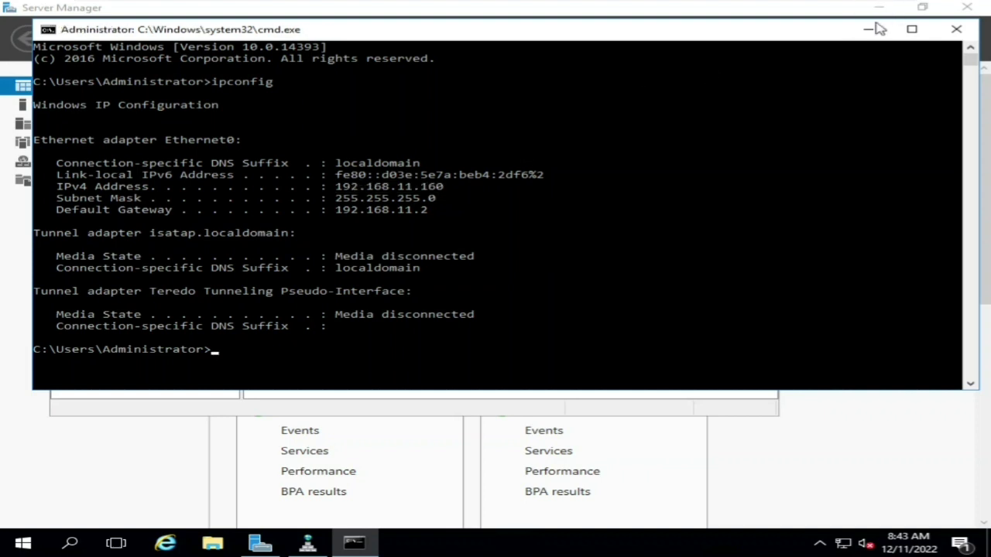
left_click(868, 29)
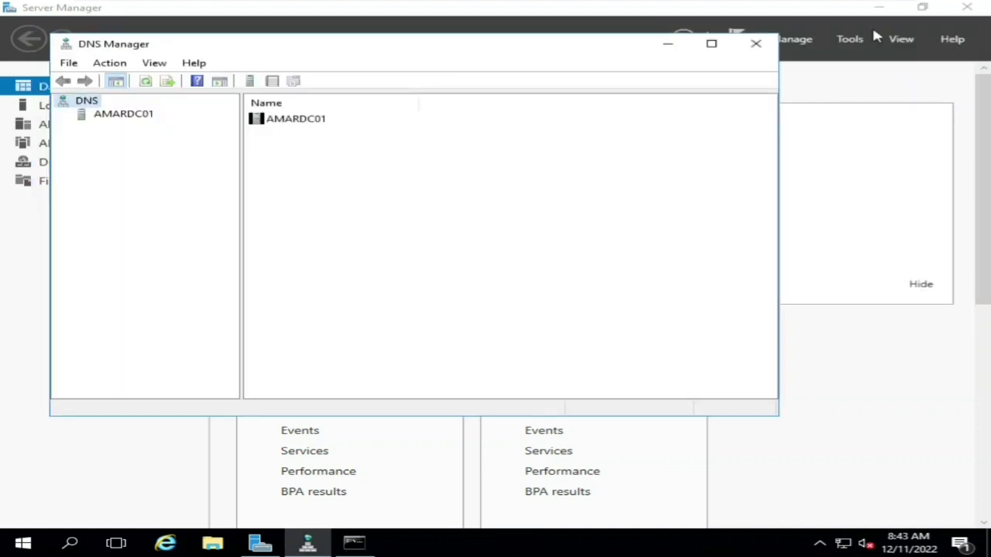
- Expand AMARDC01's DNS tree and choose New Zone on Reverse Lookup Zones
left_click(99, 116)
left_click(63, 114)
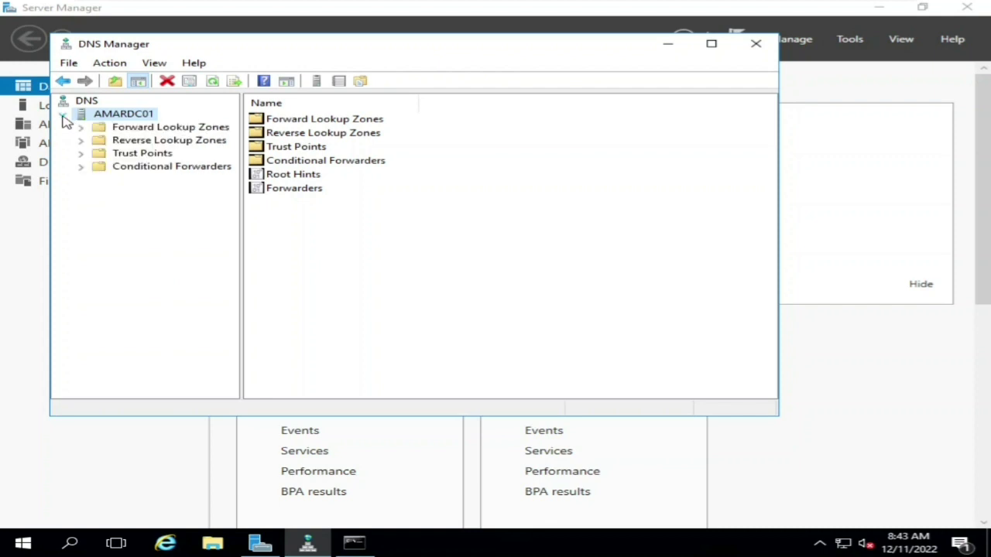
left_click(130, 128)
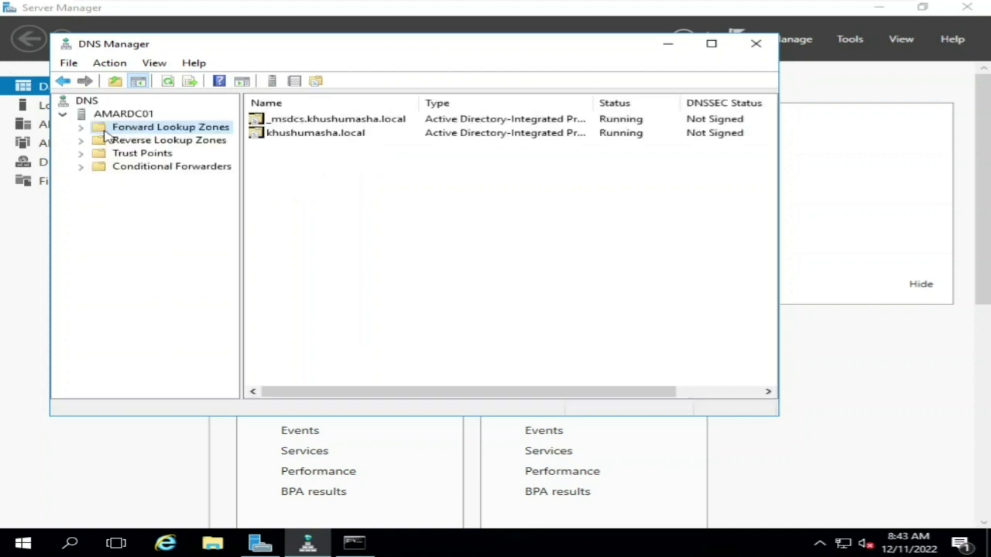
left_click(81, 127)
left_click(80, 128)
left_click(81, 141)
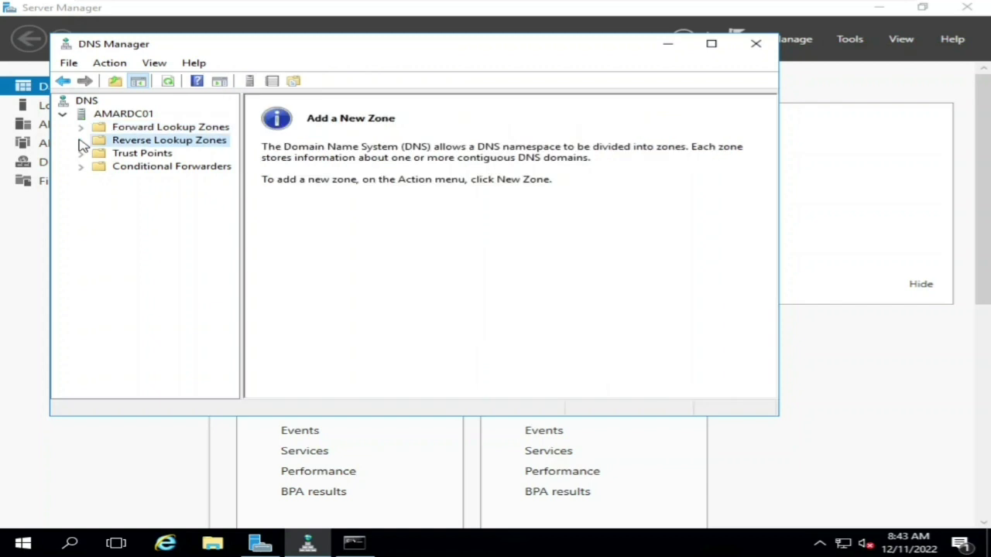
right_click(139, 143)
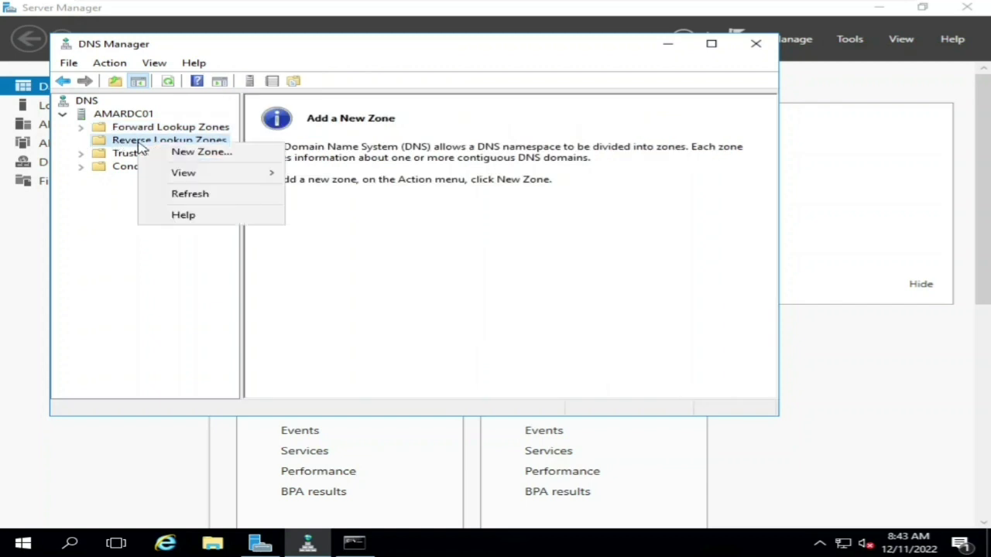
left_click(207, 162)
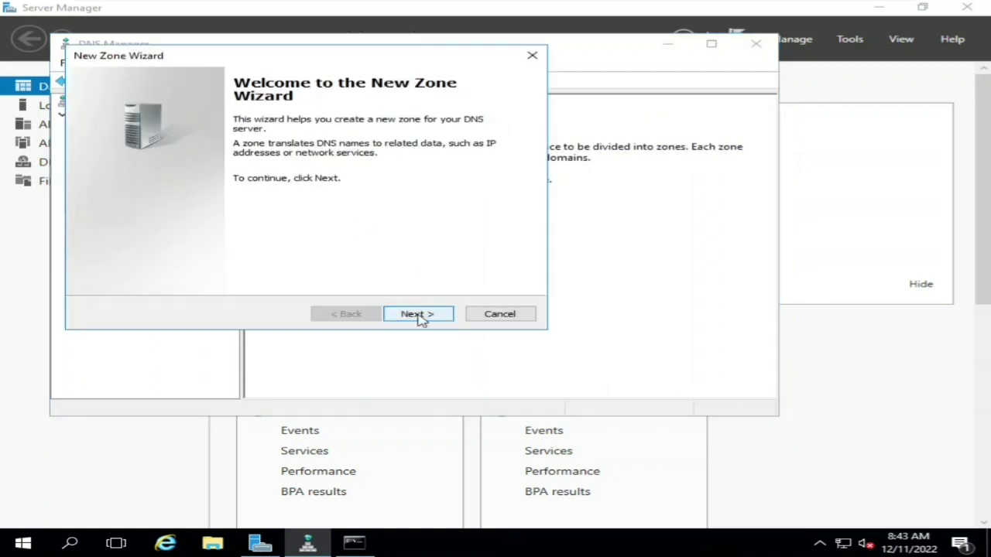
- Create an AD-integrated IPv4 reverse zone for network 192.168.11 allowing only secure dynamic updates
left_click(419, 317)
left_click(418, 318)
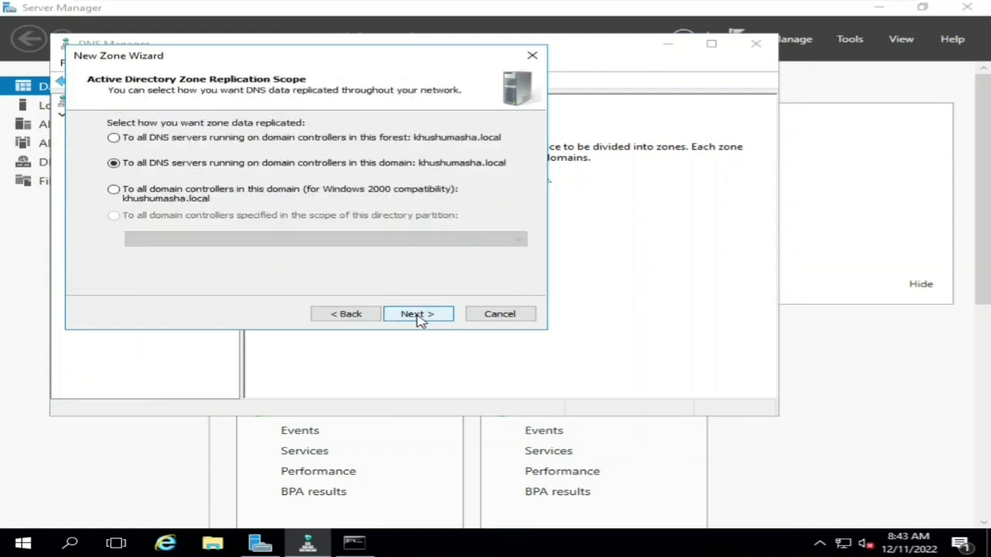
left_click(419, 317)
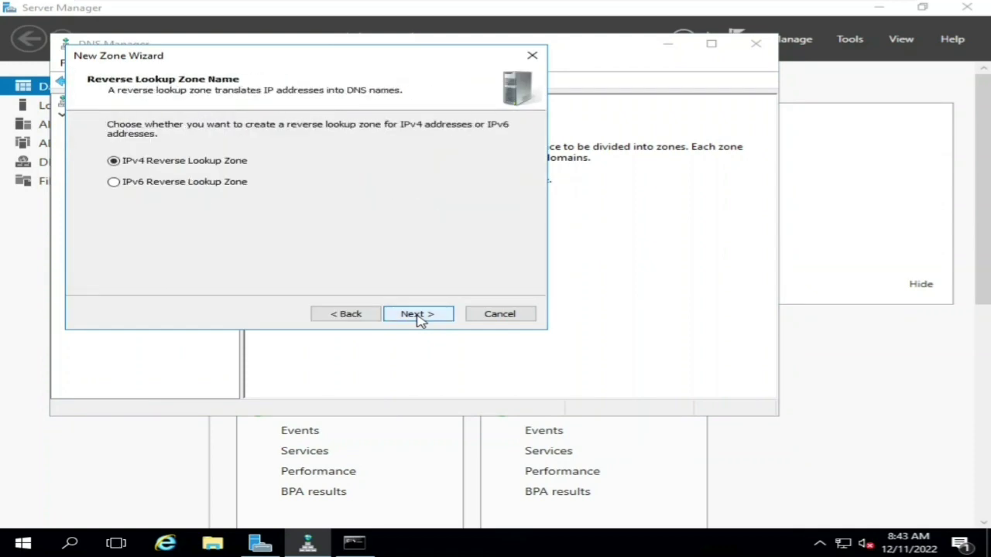
left_click(419, 317)
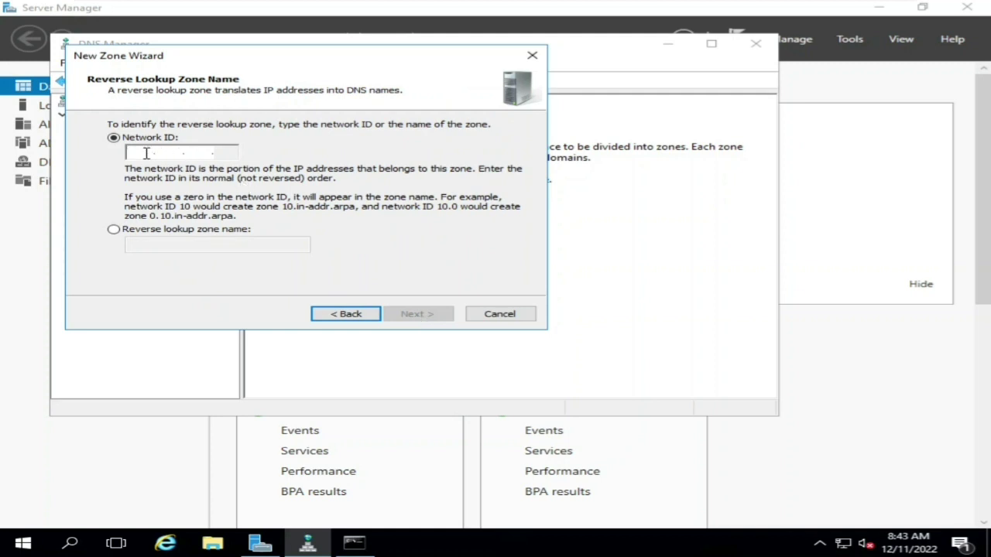
type("192.")
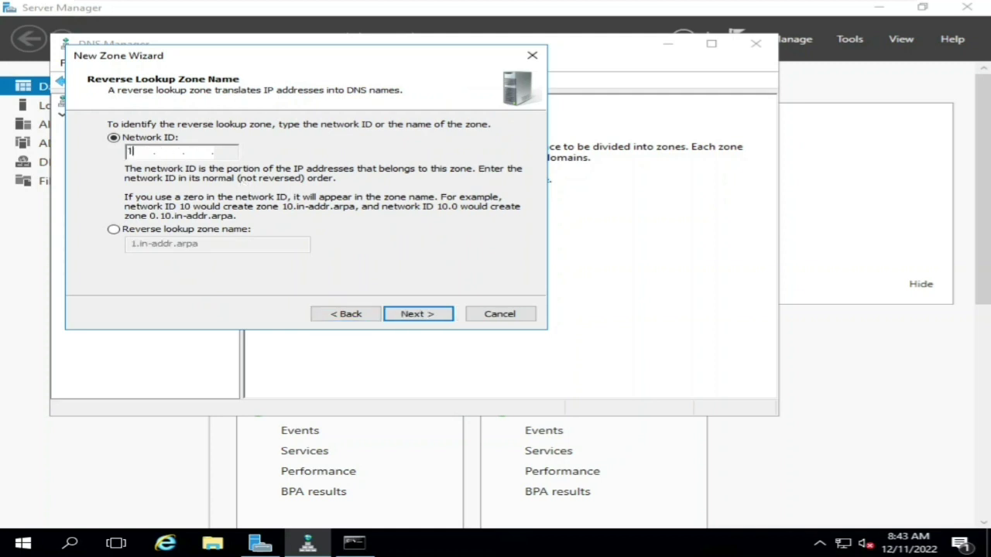
type("168.")
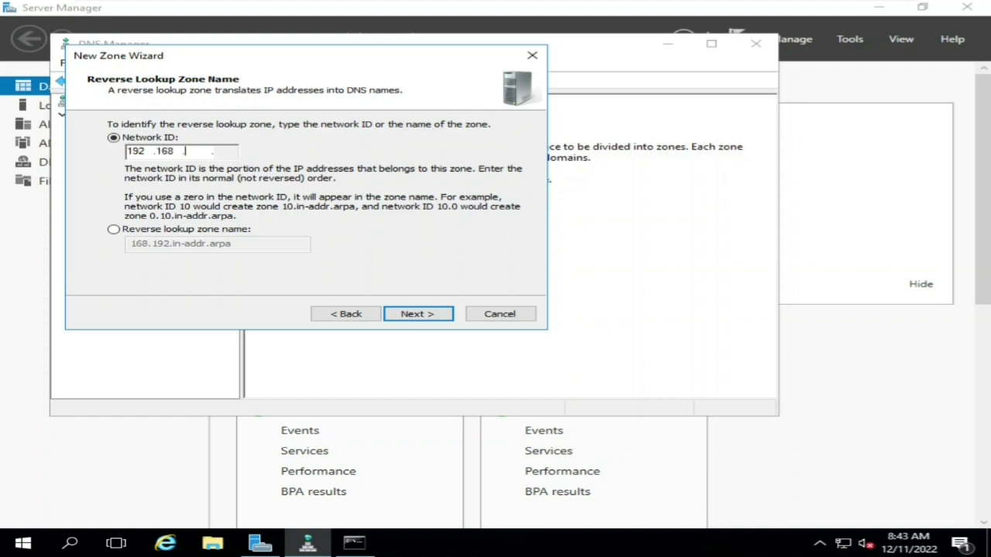
type("11")
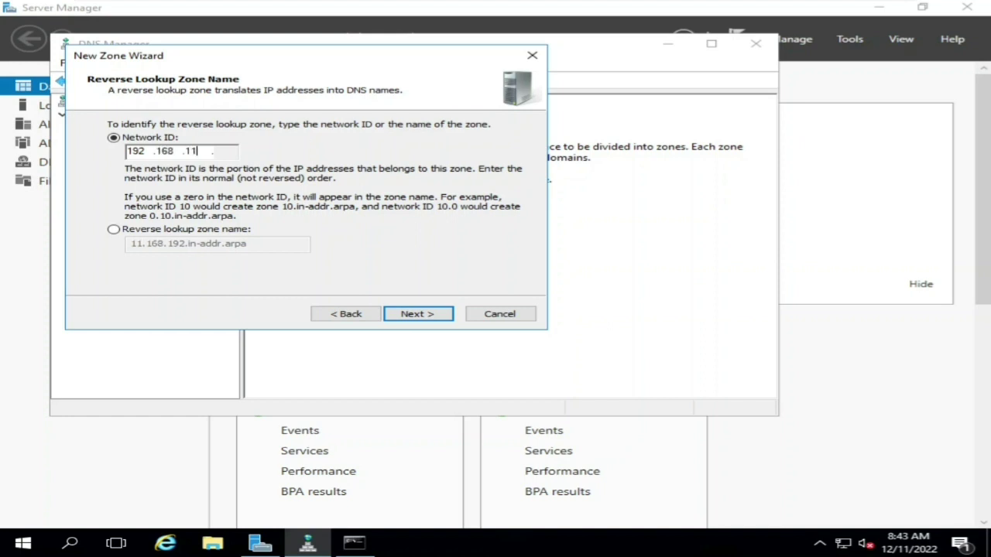
left_click(435, 314)
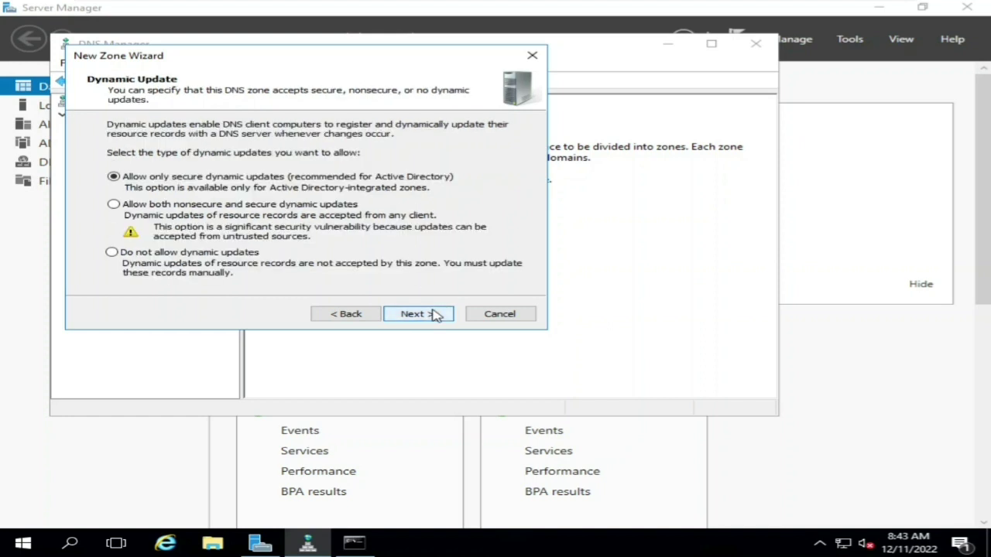
left_click(435, 313)
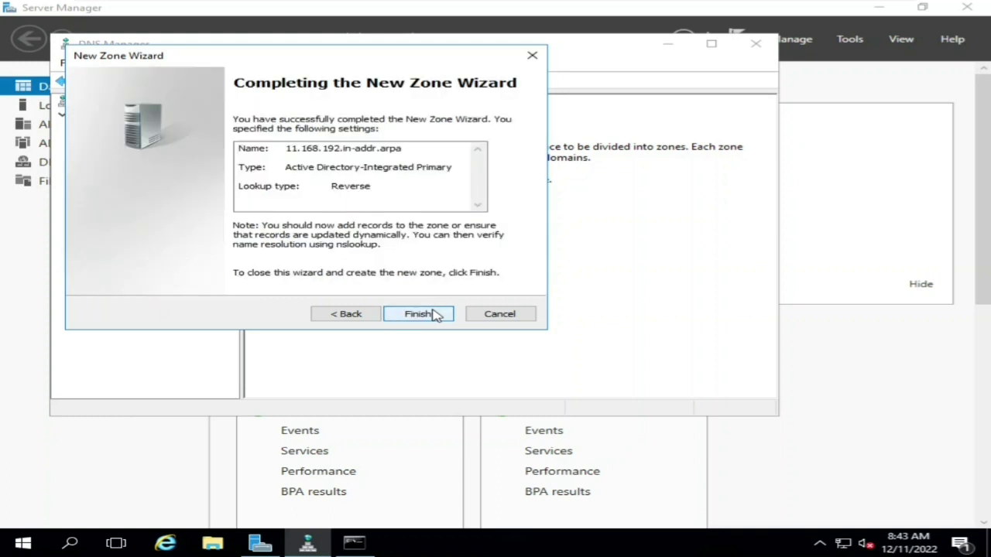
left_click(435, 314)
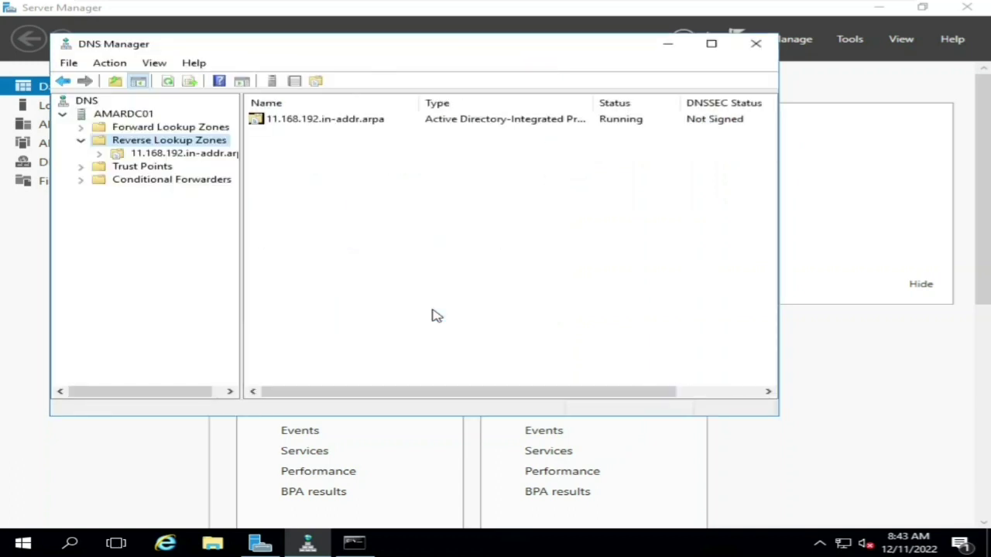
- Add a PTR record in the reverse zone pointing to host amardc01 in khushumasha.local
left_click(113, 155)
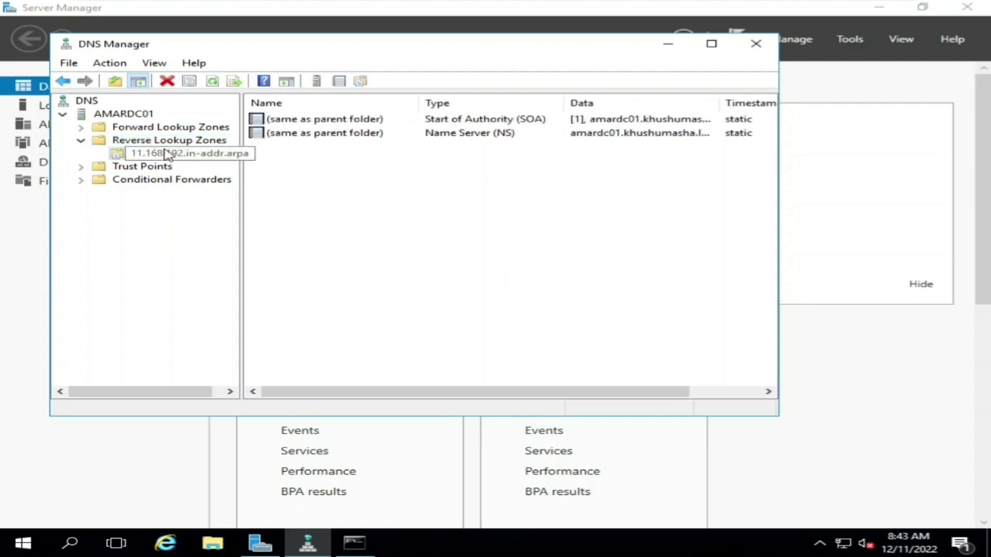
right_click(144, 159)
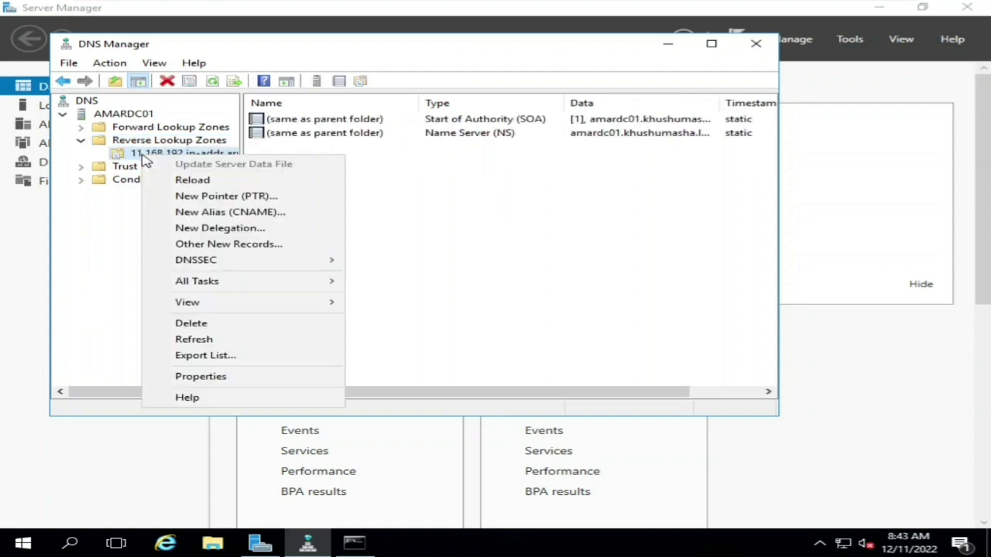
left_click(209, 196)
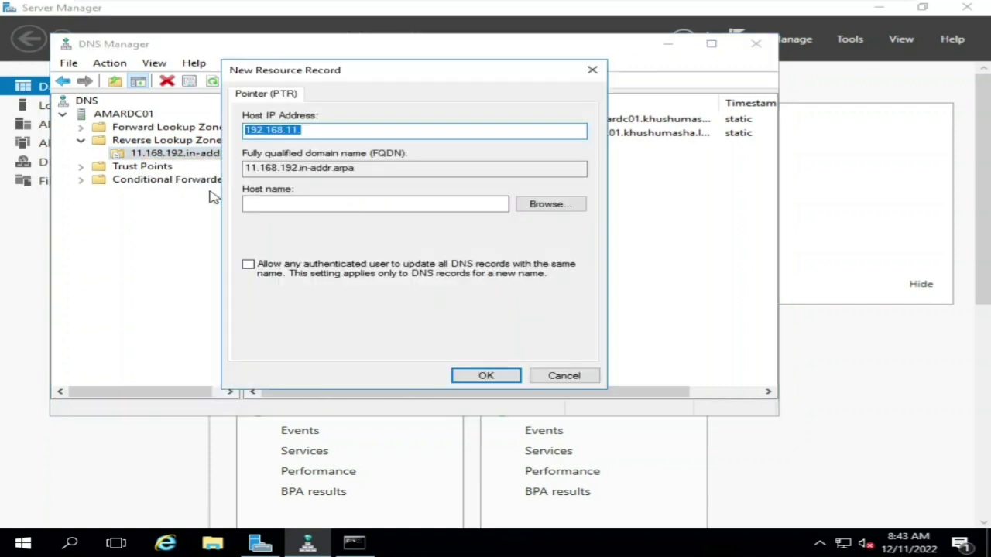
left_click(547, 205)
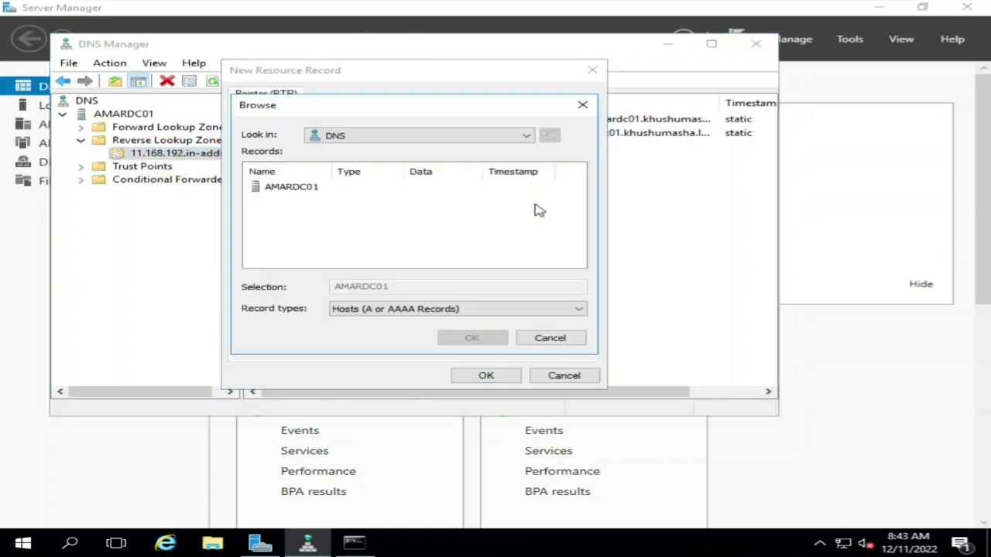
left_click(304, 190)
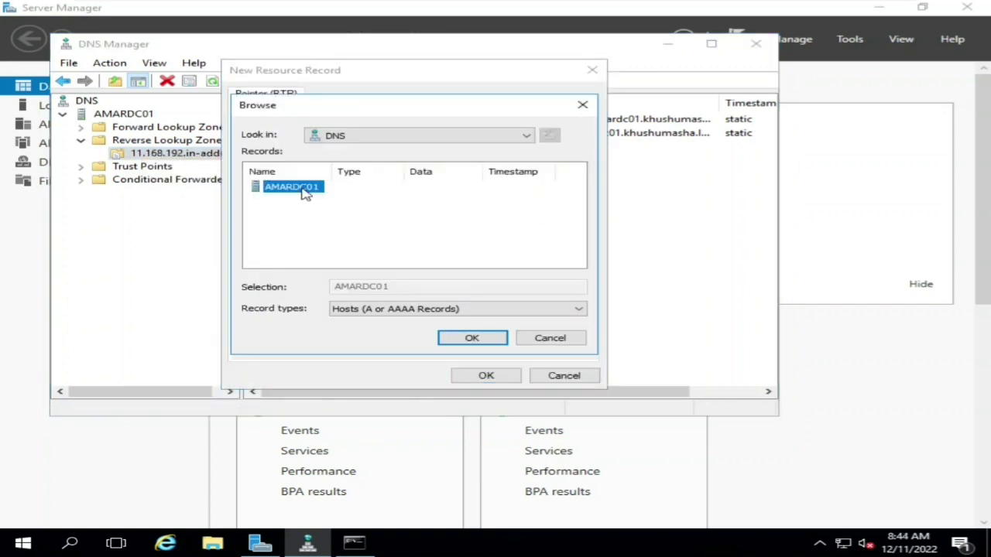
left_click(472, 339)
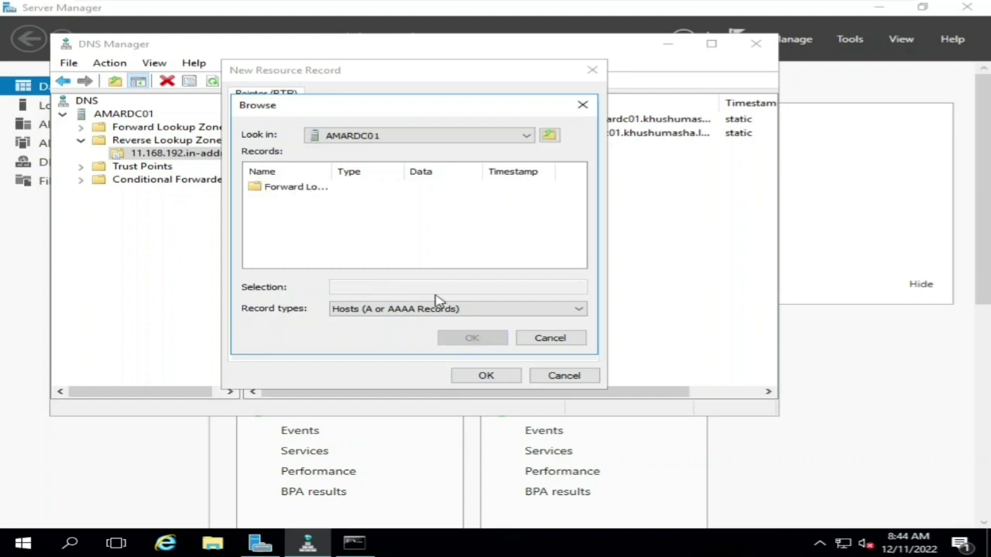
double_click(297, 188)
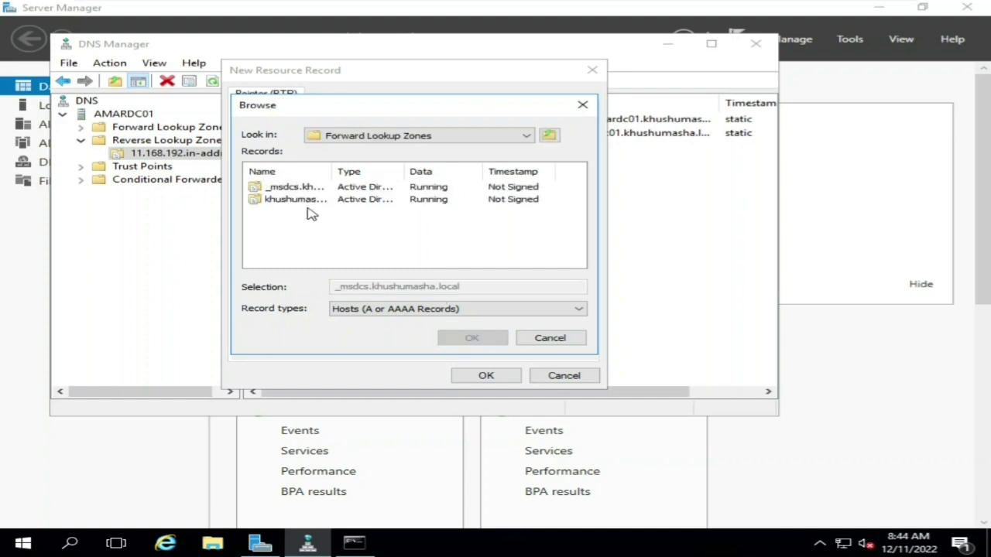
double_click(305, 200)
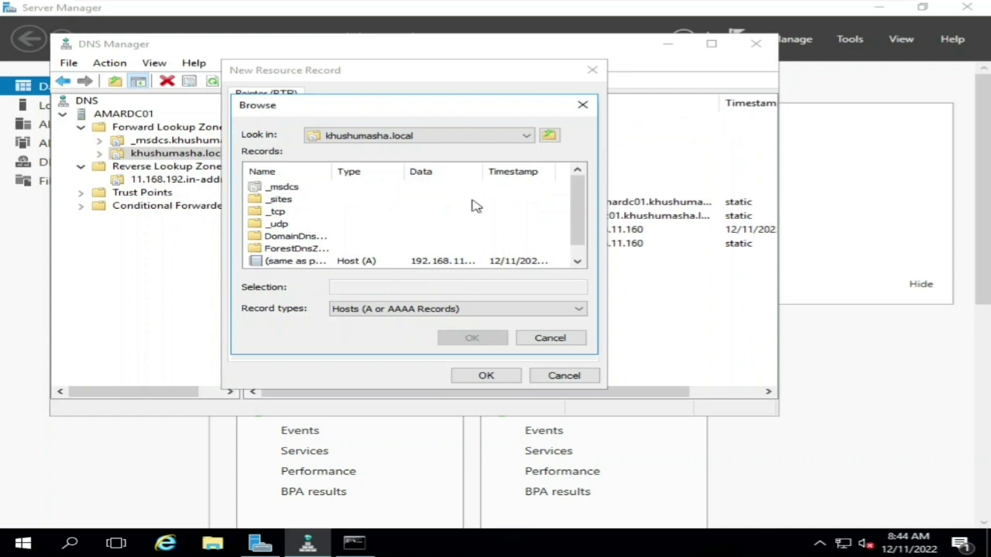
left_click_drag(578, 222, 584, 231)
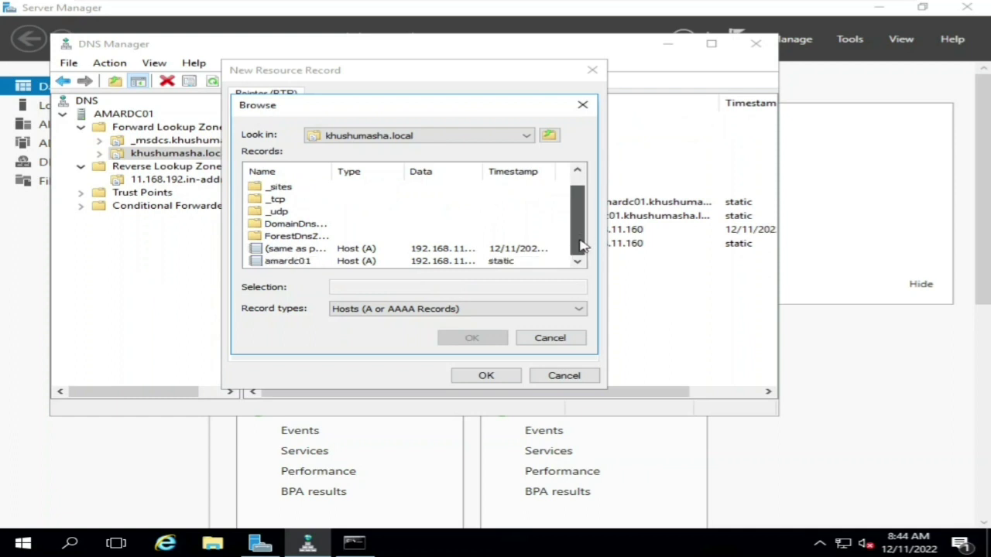
left_click(291, 262)
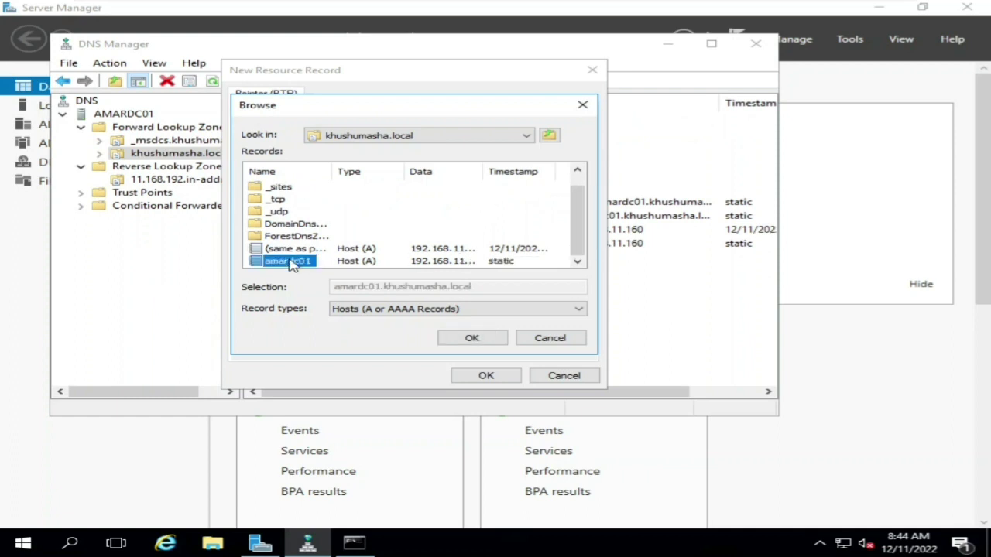
left_click(480, 339)
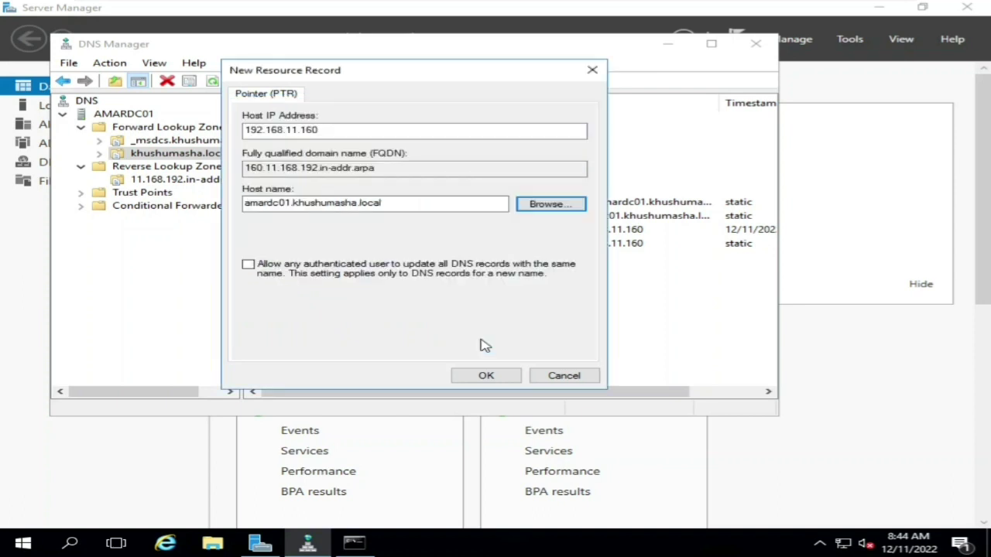
left_click(486, 377)
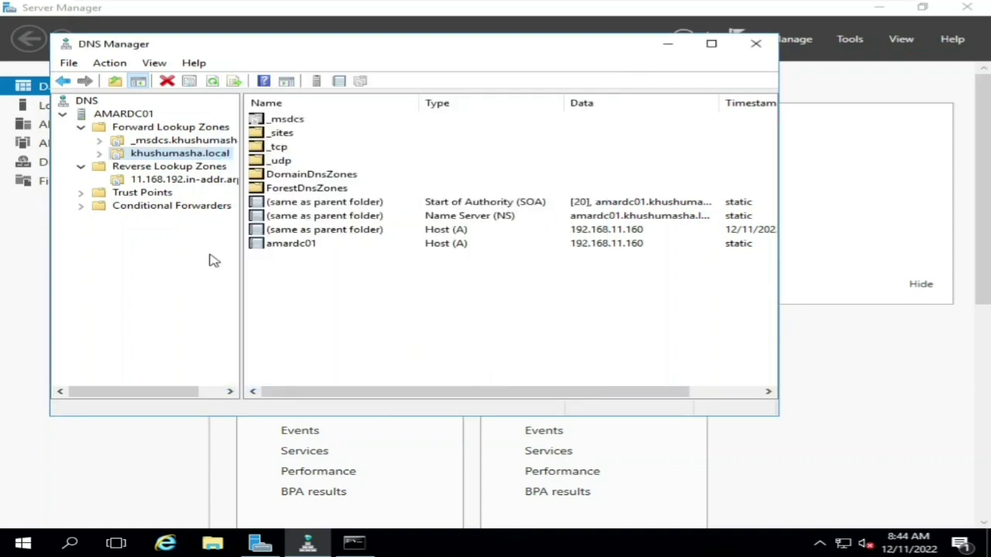
- Confirm the pointer is listed in the reverse zone, then close DNS Manager and Server Manager
left_click(159, 179)
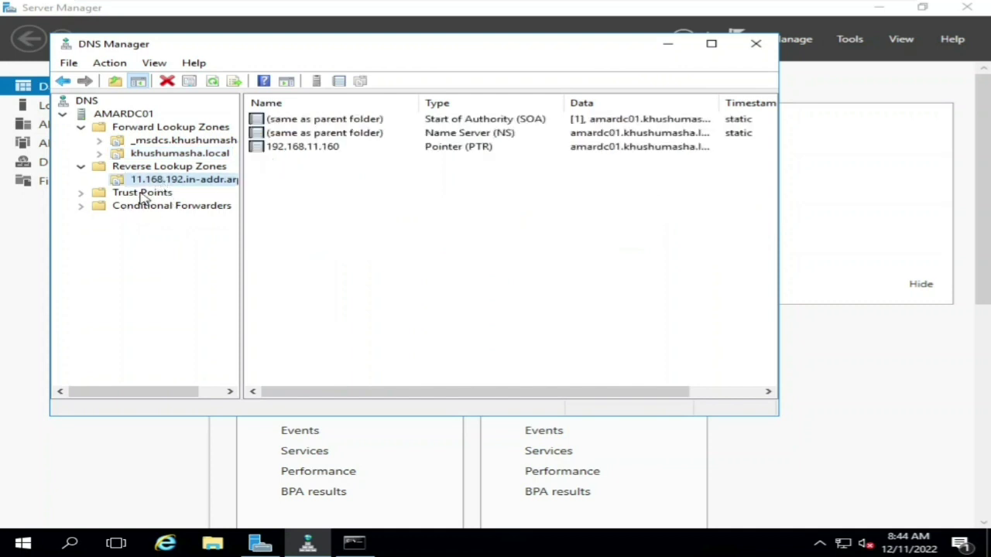
left_click(756, 43)
left_click(966, 7)
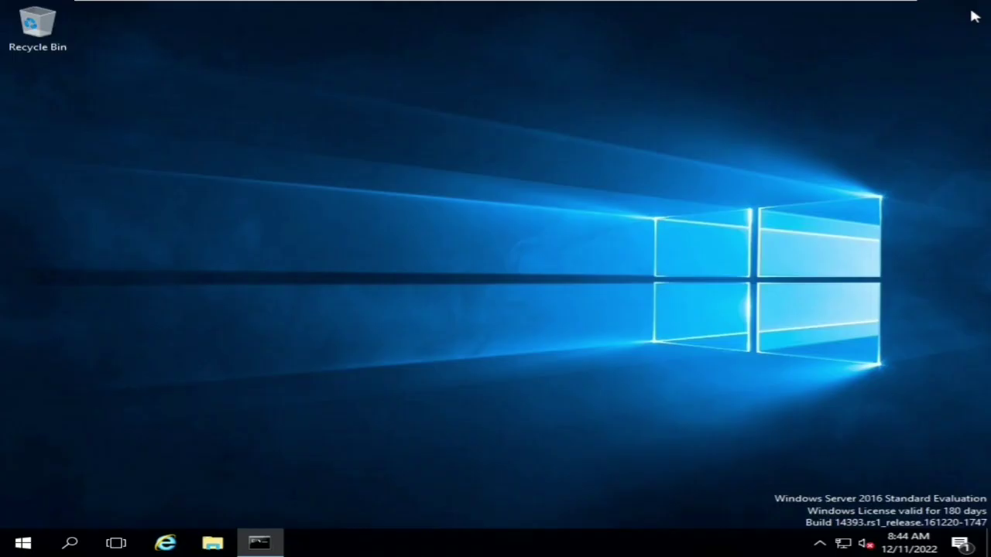
- Run nslookup in the restored Command Prompt, showing default server ::1, then close it
left_click(267, 542)
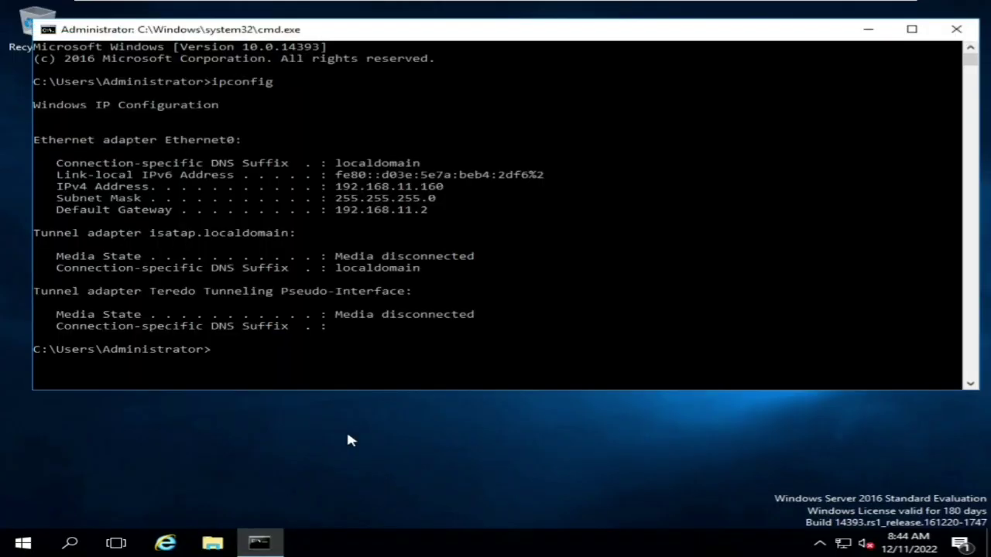
type("nslookup")
key("Return")
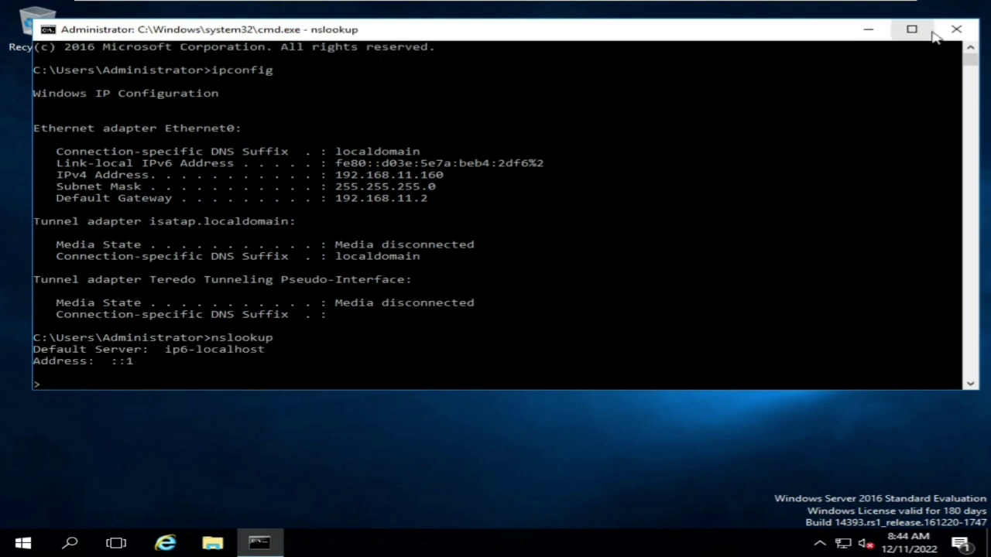
left_click(956, 29)
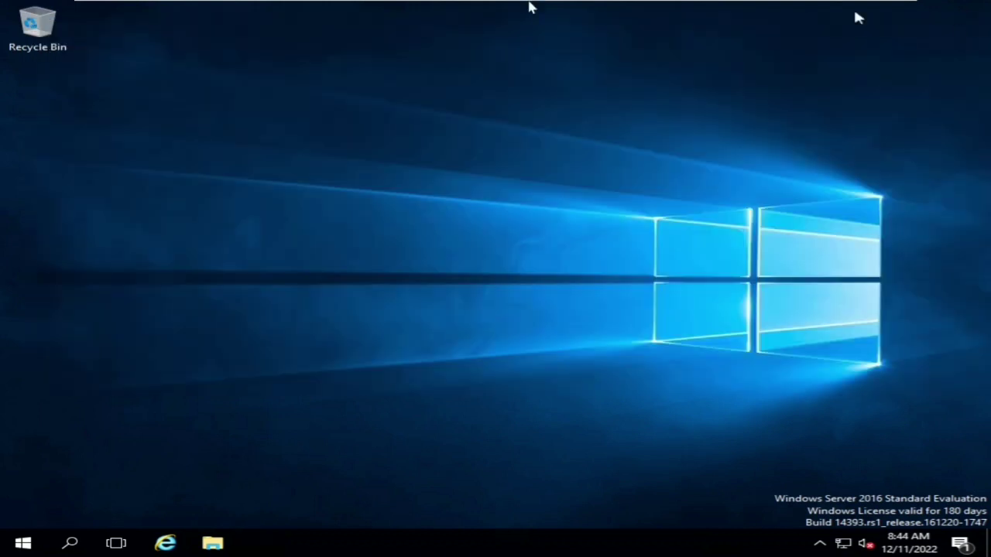
- Launch Active Directory Users and Computers maximized and open khushumasha.local's Users container
left_click(22, 542)
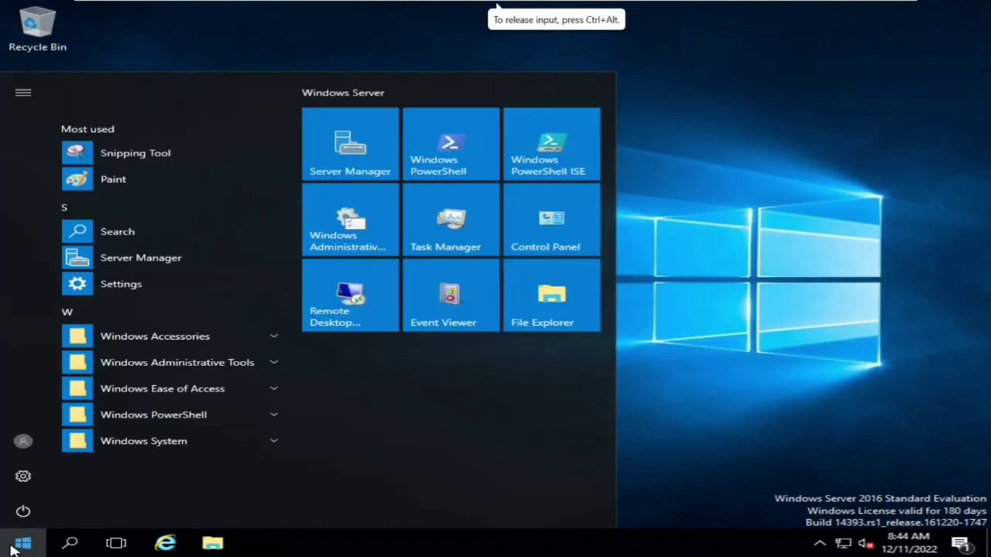
left_click(222, 363)
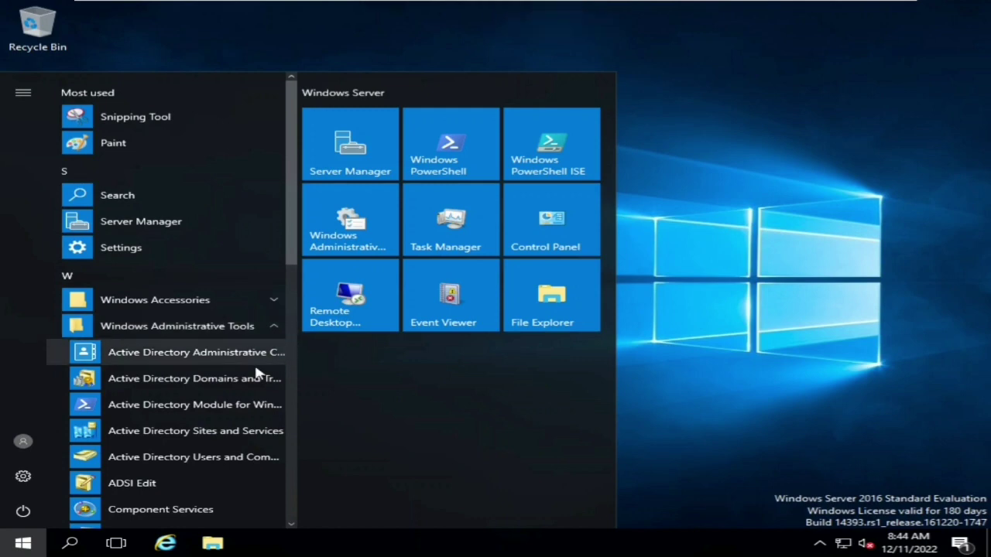
left_click(209, 458)
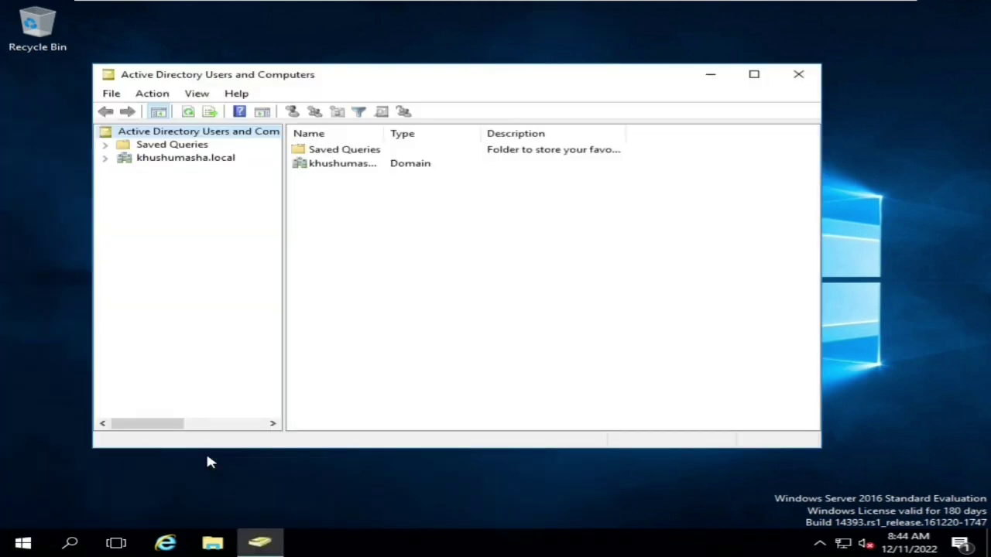
left_click(754, 74)
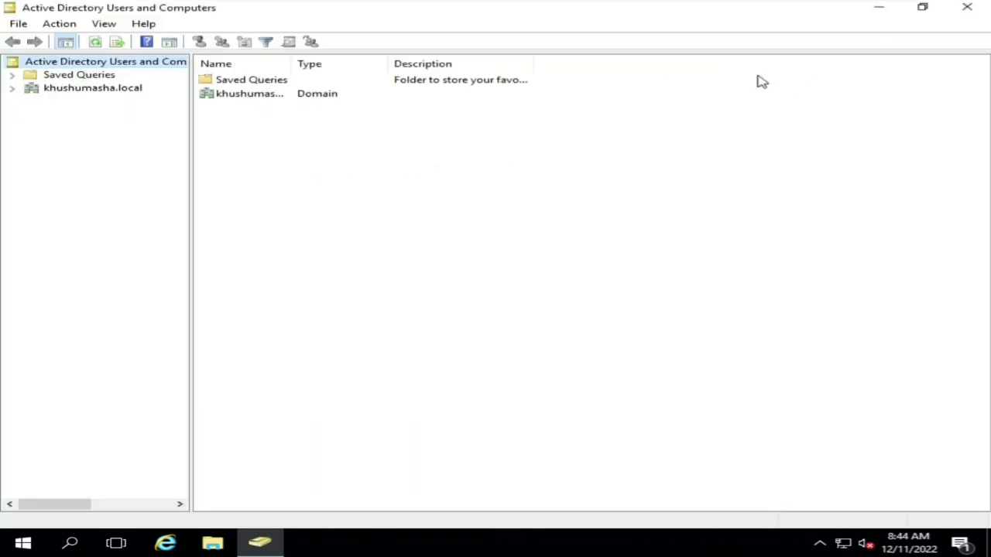
left_click(11, 89)
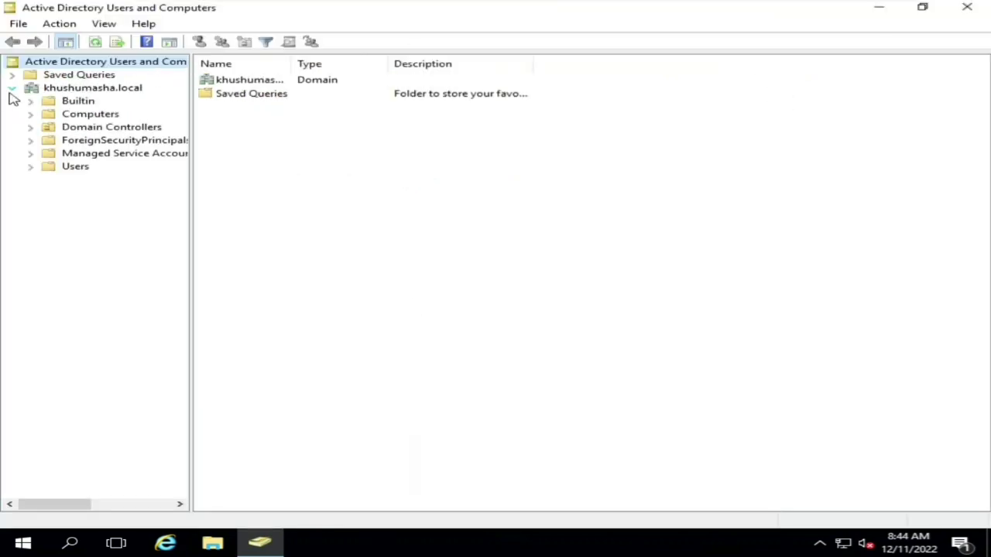
left_click(83, 172)
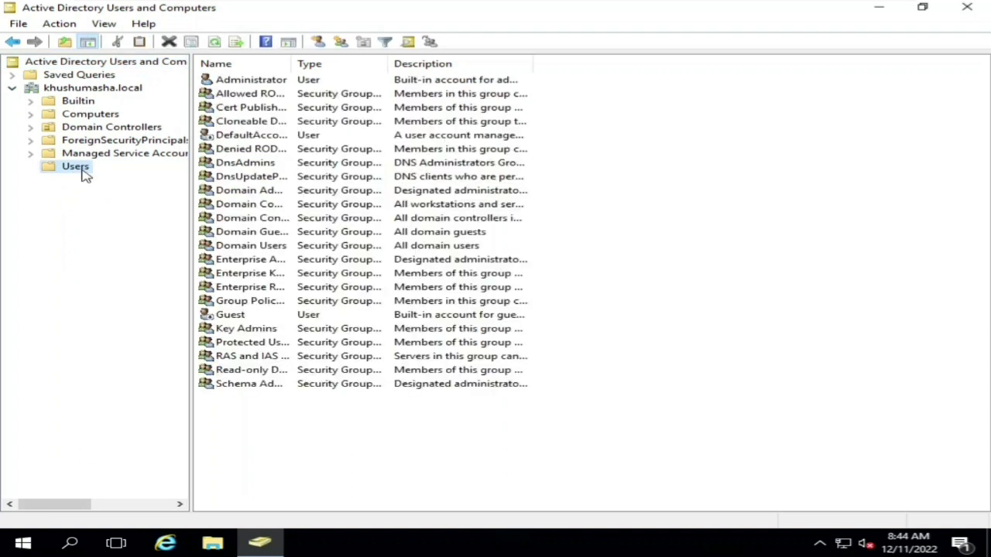
right_click(85, 175)
mouse_move(135, 221)
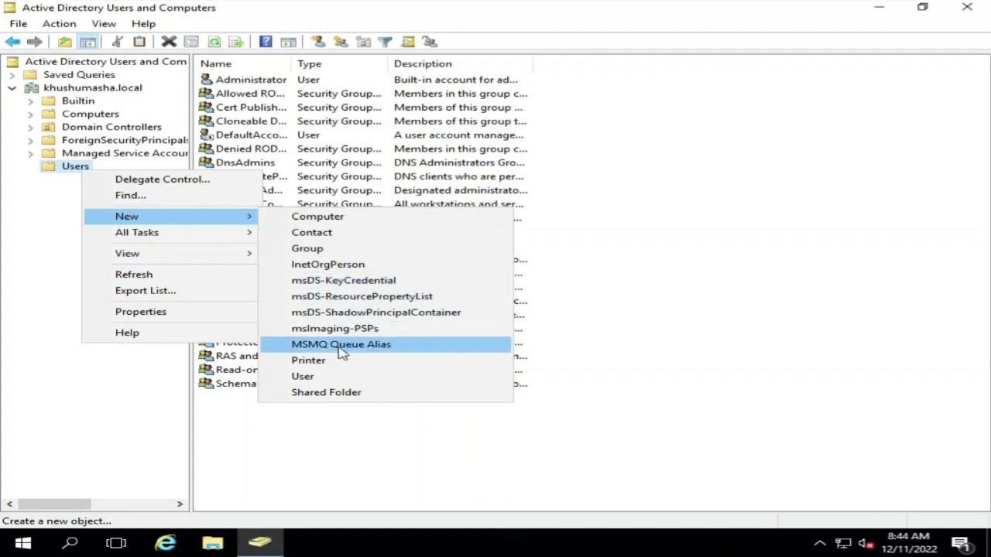
left_click(304, 377)
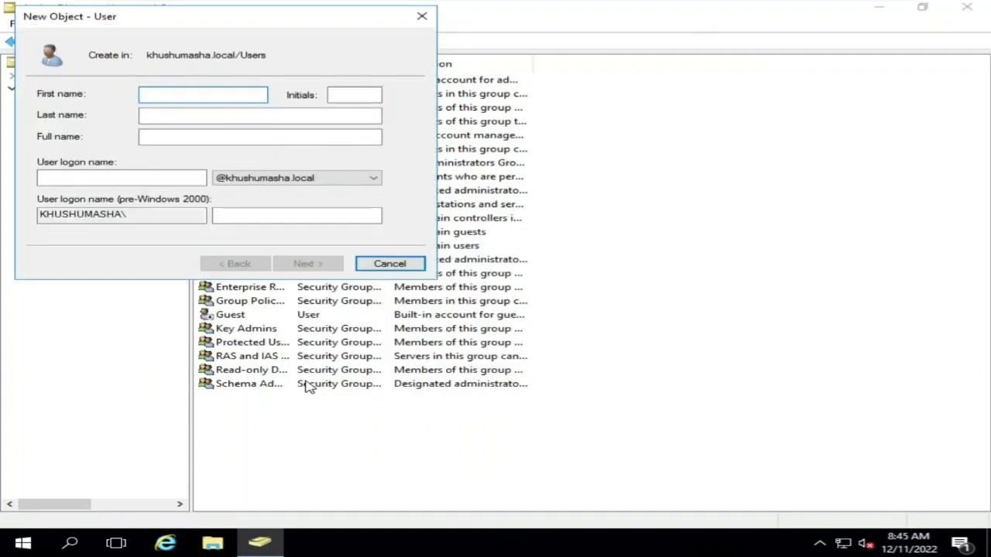
type("rohit")
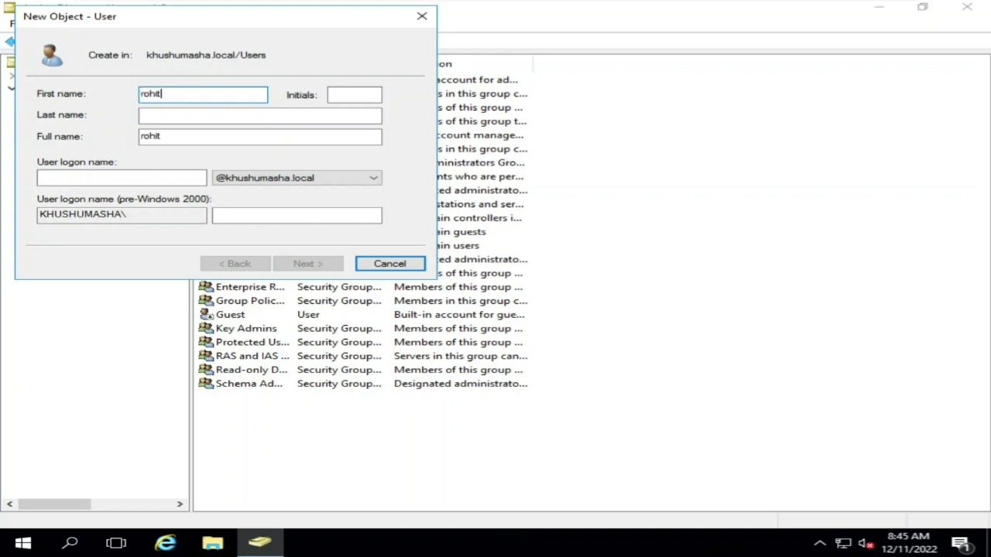
key("Tab")
left_click(259, 115)
key("Tab")
key("Tab")
type("roh")
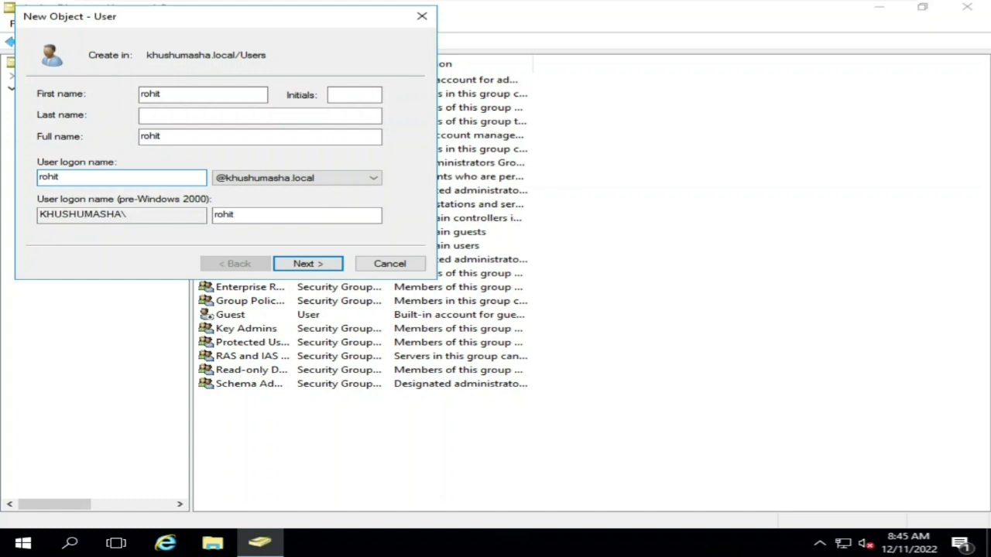
type("it")
left_click(308, 177)
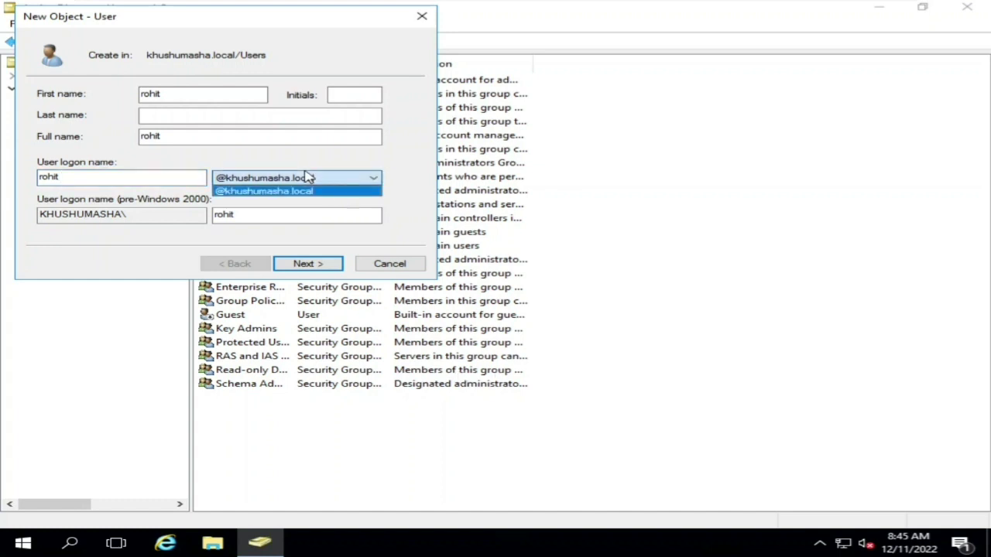
left_click(309, 178)
left_click(310, 264)
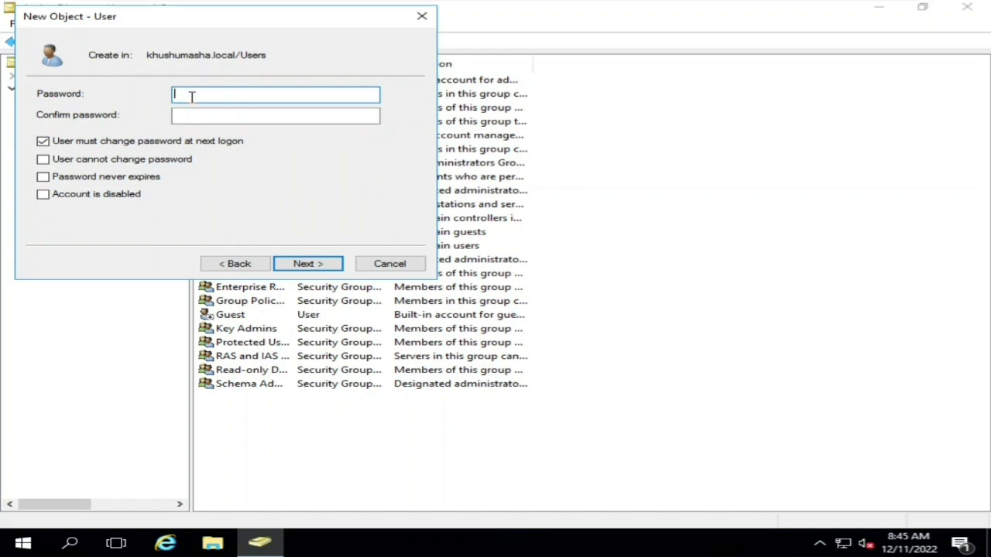
- Enter and confirm a password for rohit, re-entering it after a mismatch error
type("•••••••")
left_click(275, 115)
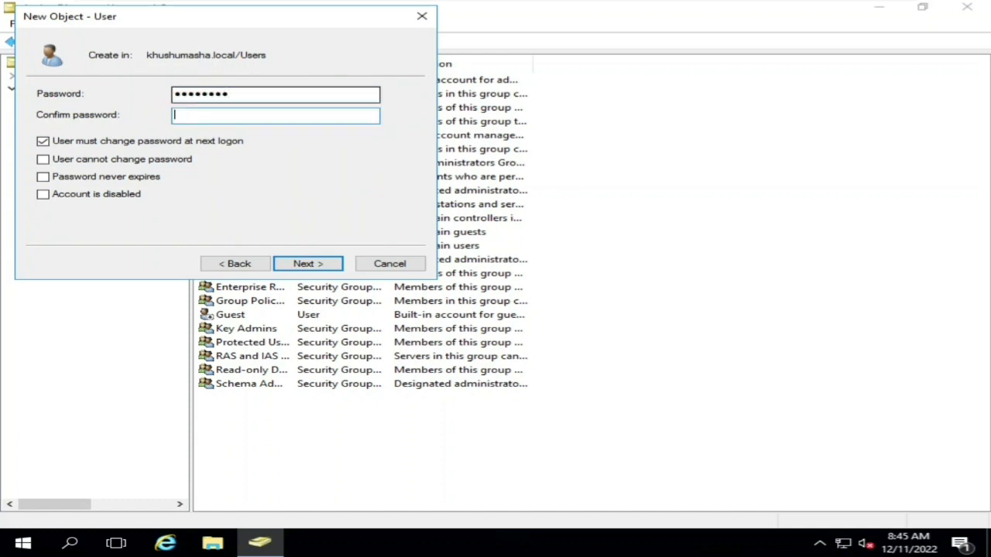
type("••••••••")
left_click(299, 263)
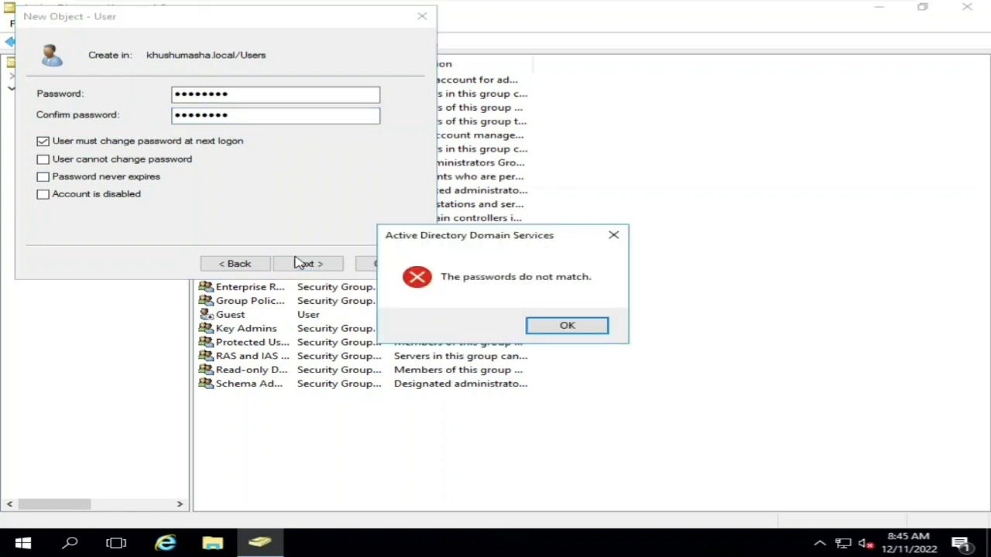
left_click(536, 327)
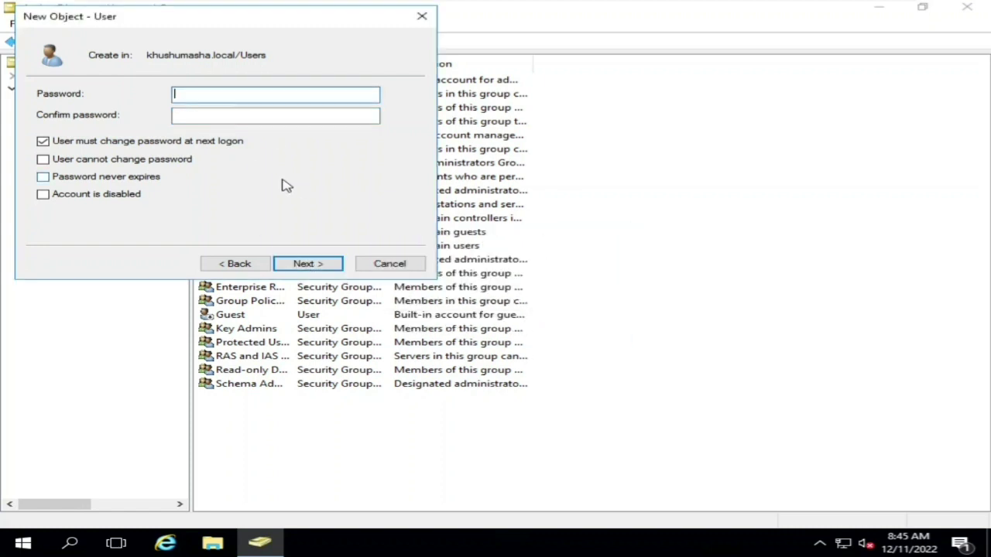
type("••••••")
key("Tab")
type("•••••••")
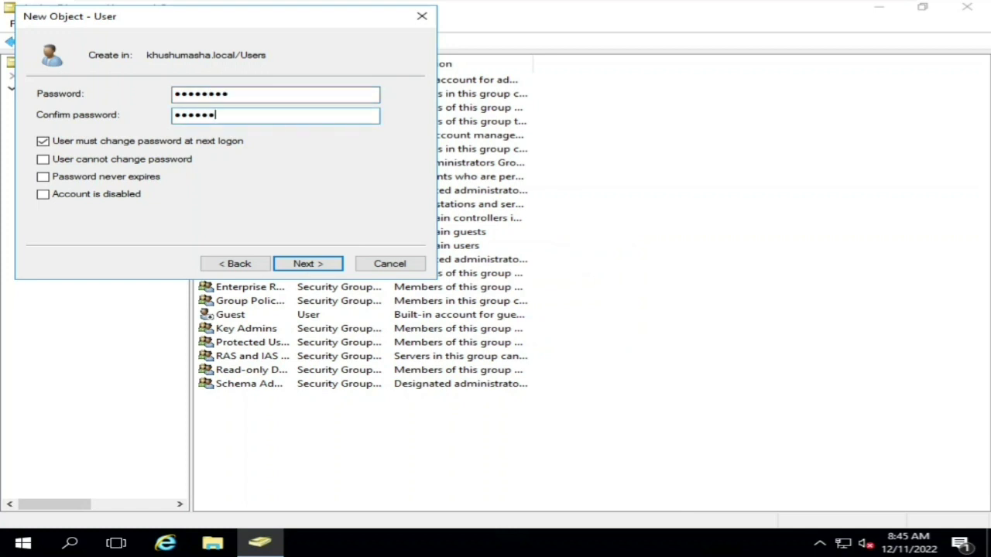
left_click(302, 265)
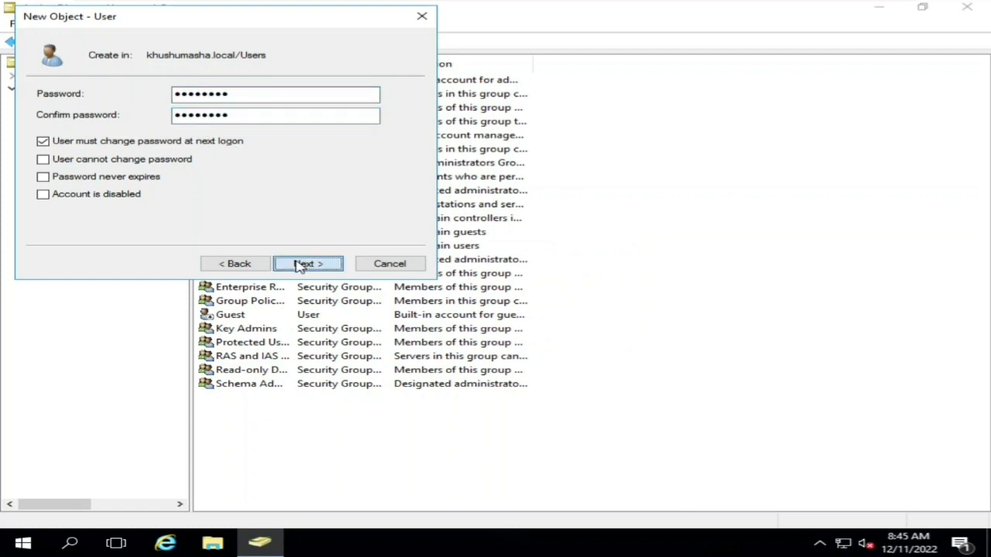
left_click(300, 267)
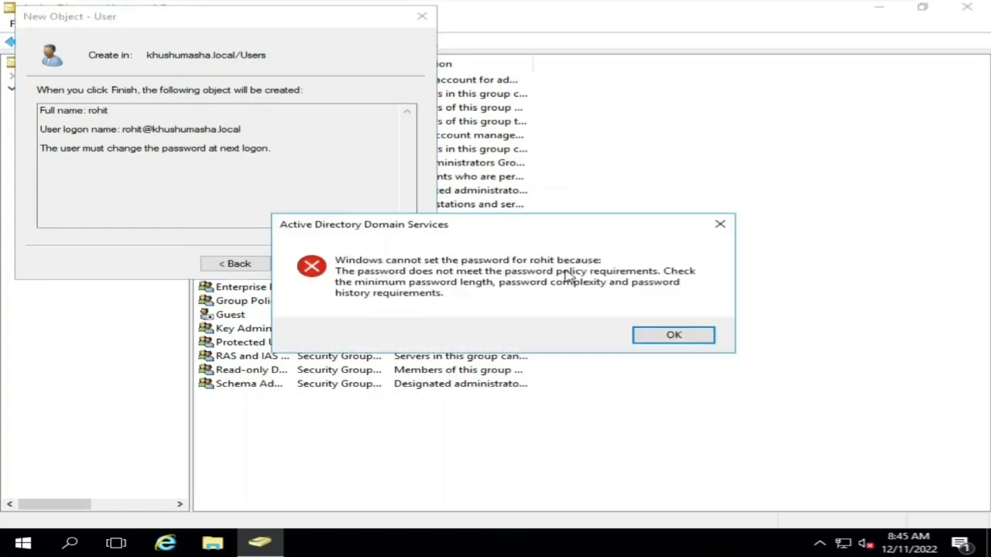
- Replace the policy-rejected password with a complex one and finish creating user rohit
left_click(673, 336)
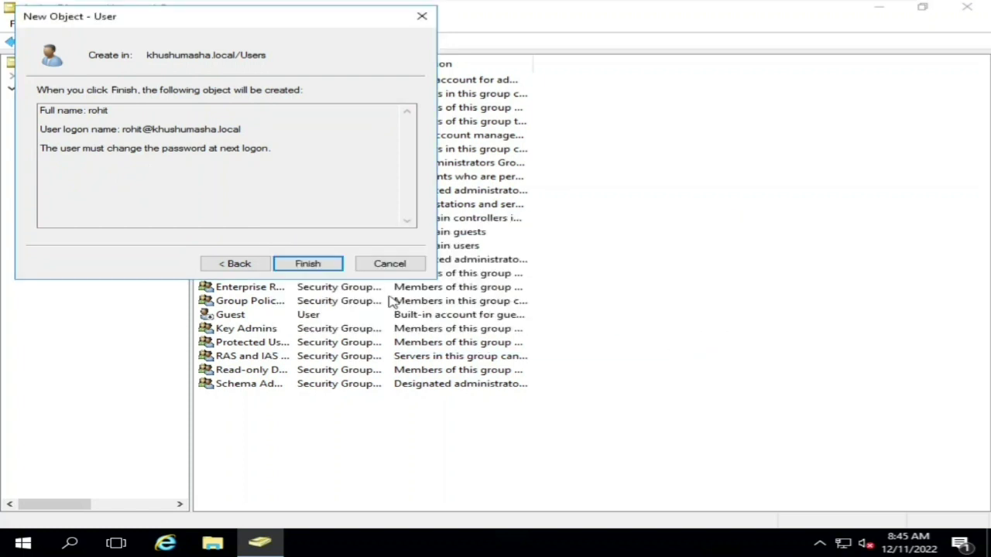
left_click(247, 267)
left_click(261, 97)
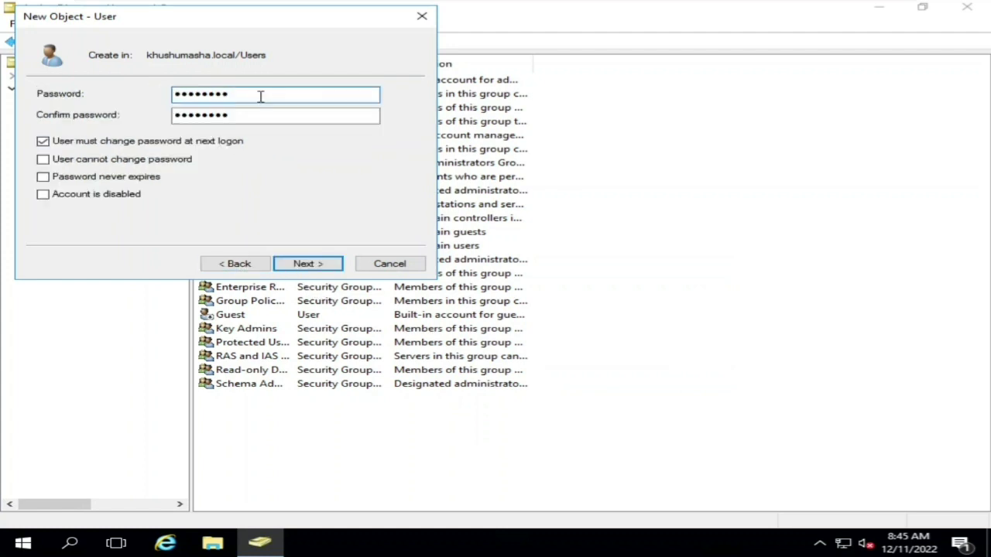
key("BackSpace")
key("BackSpace")
key("BackSpace")
key("BackSpace")
key("BackSpace")
key("BackSpace")
key("BackSpace")
type("Pa")
key("Tab")
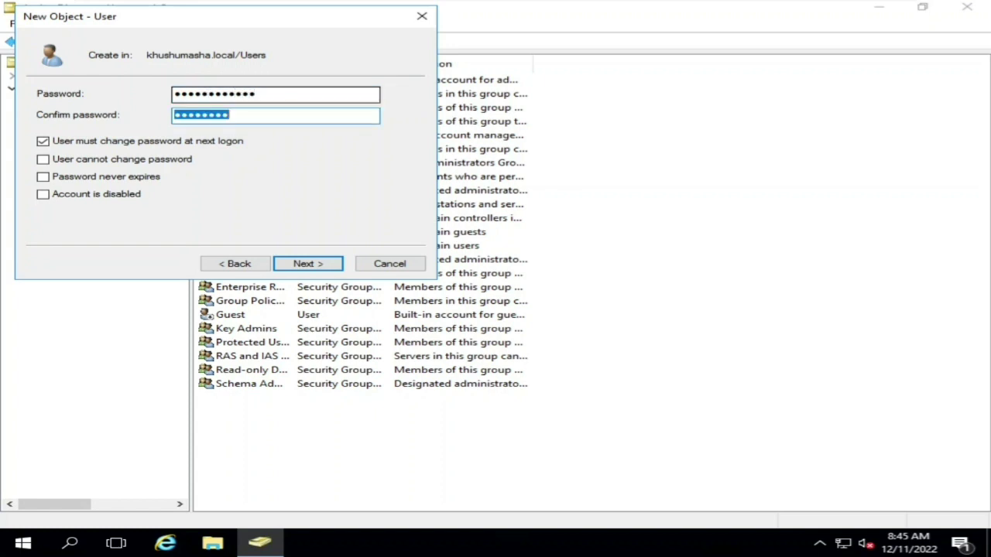
type("Passwor")
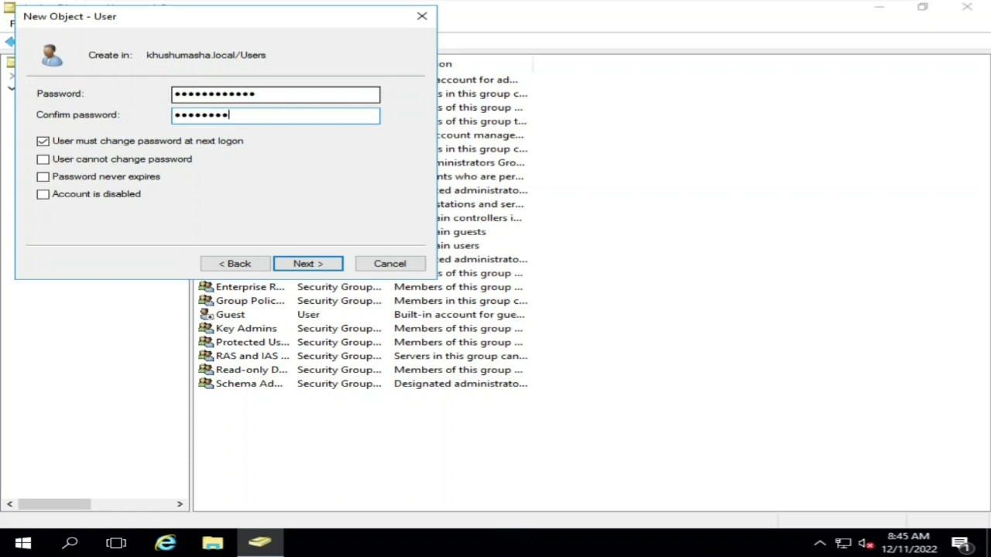
left_click(312, 266)
left_click(314, 266)
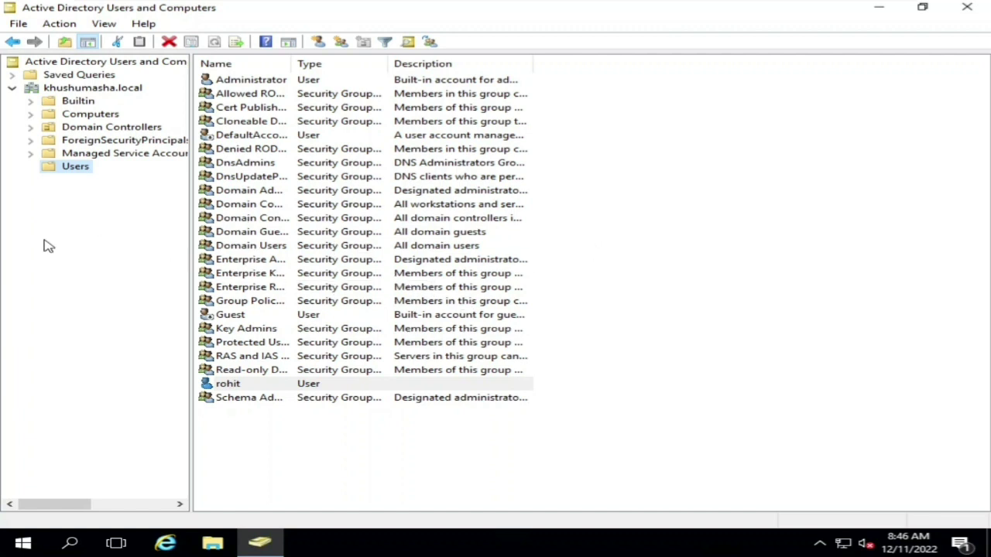
- Create an organizational unit named Desktop under the khushumasha.local domain
left_click(76, 169)
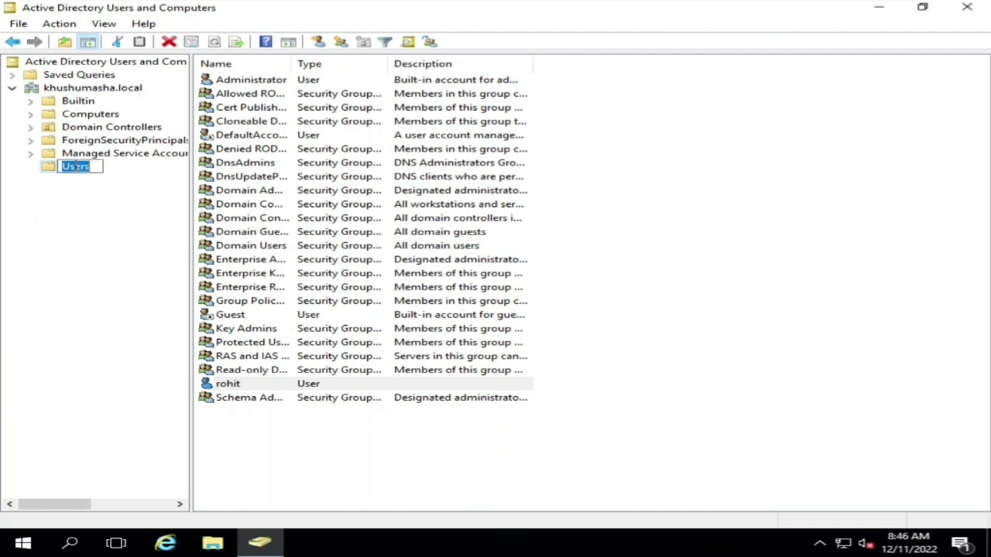
key("Escape")
left_click(80, 90)
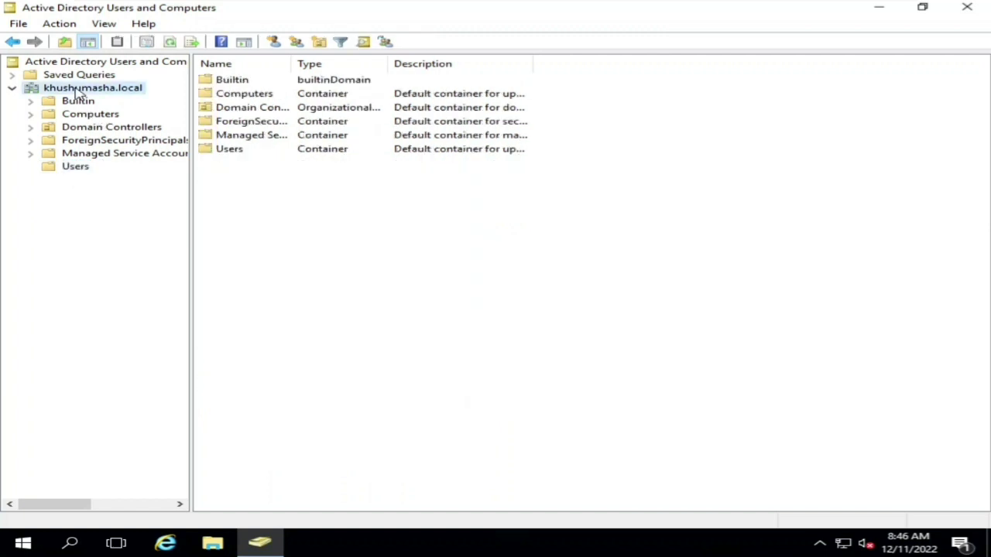
right_click(80, 91)
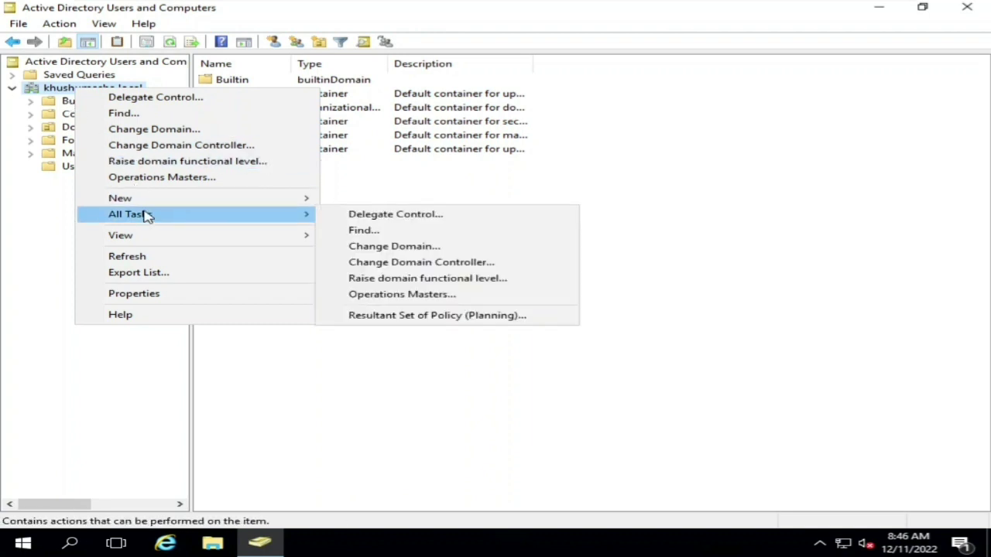
mouse_move(158, 203)
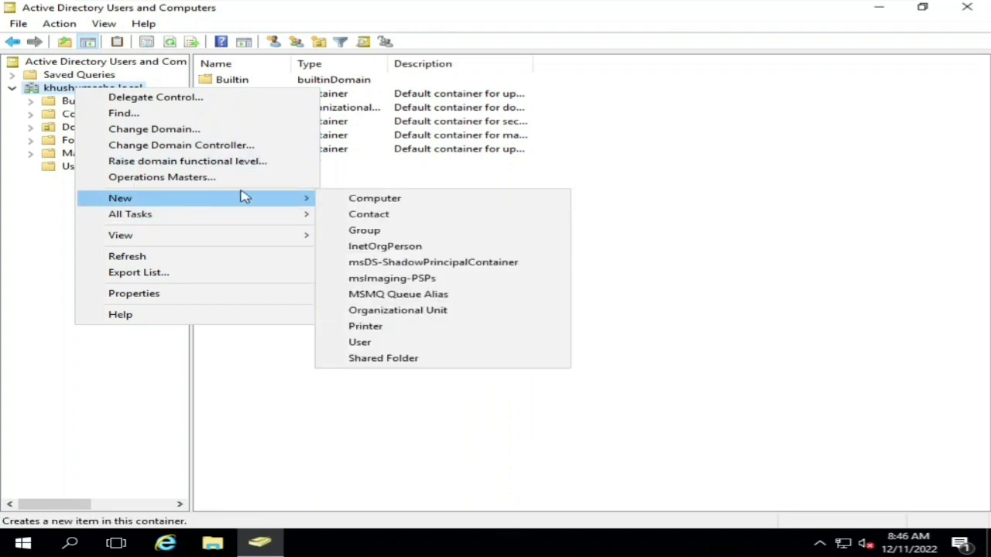
left_click(410, 318)
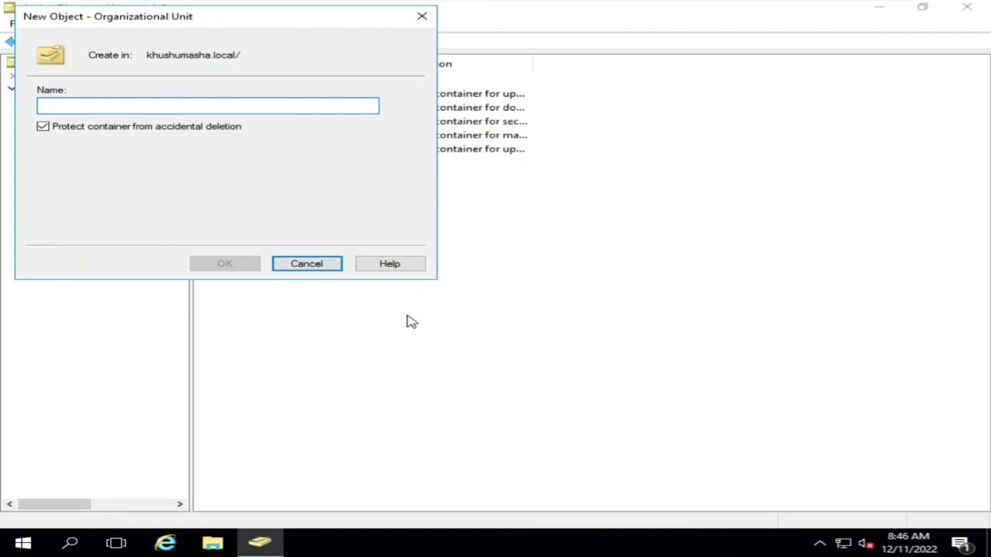
type("De")
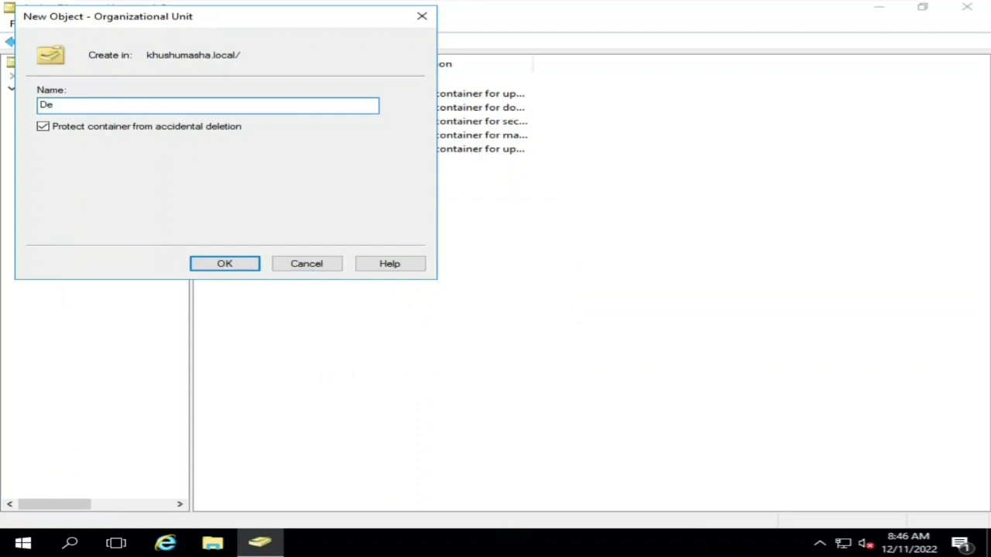
type("sktop")
left_click(248, 269)
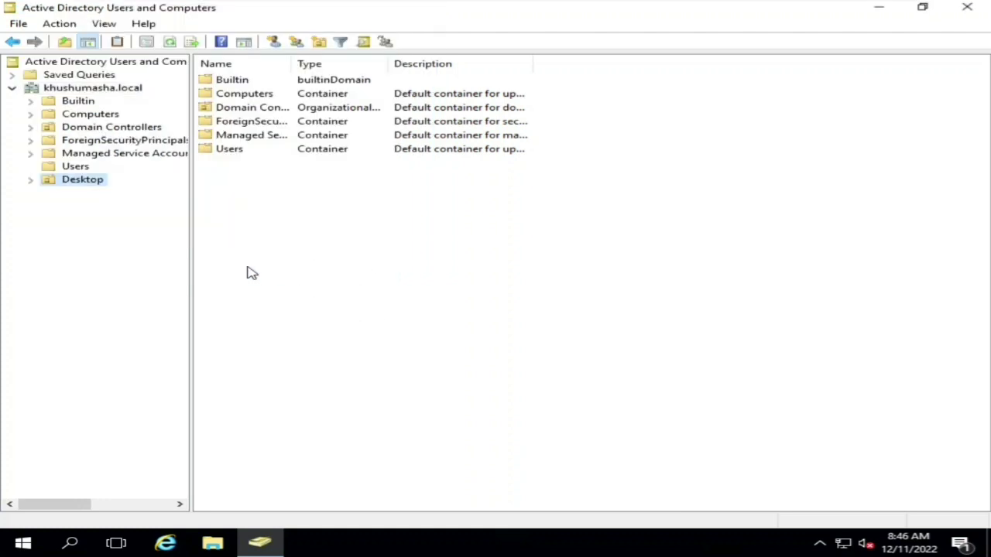
- Close Active Directory Users and Computers, returning to the server desktop
left_click(80, 182)
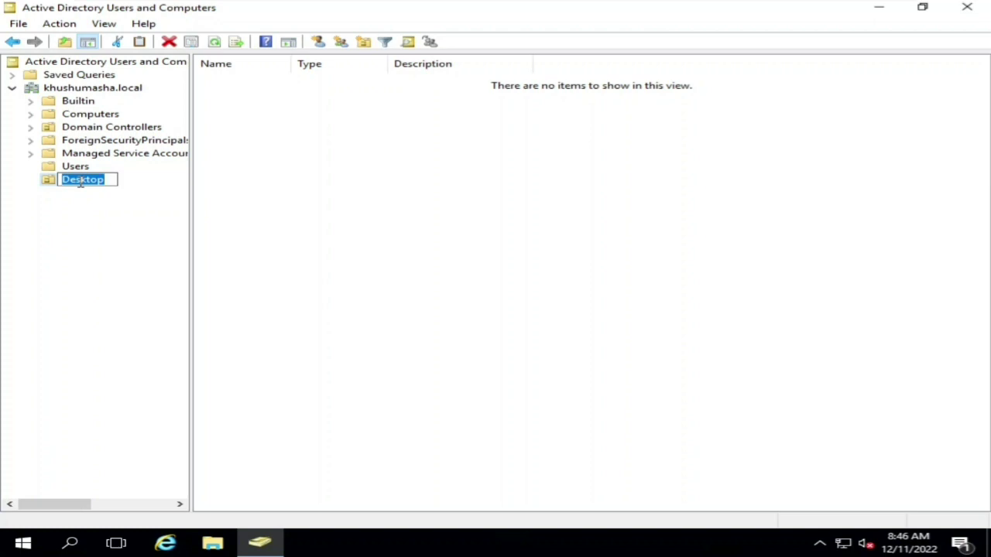
key("Return")
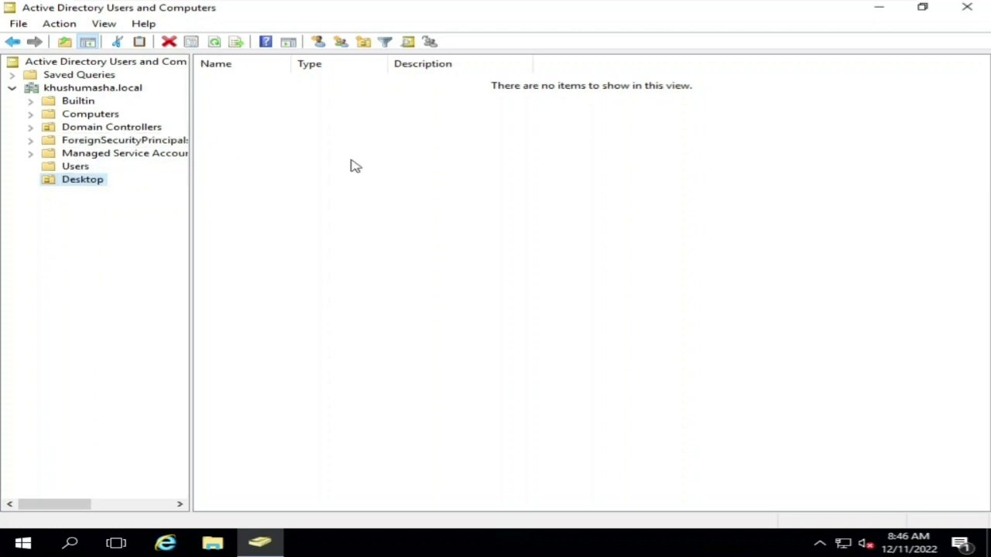
left_click(968, 9)
mouse_move(841, 6)
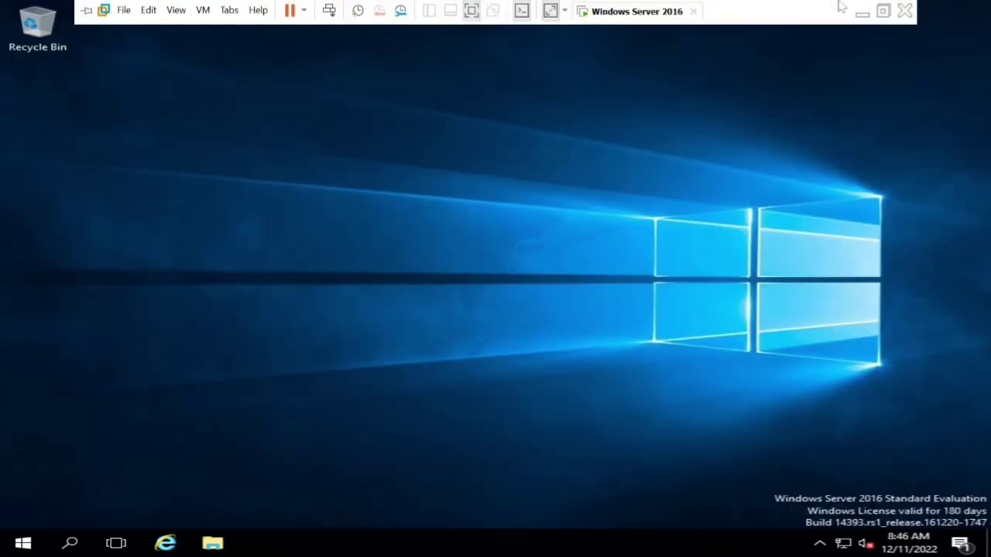